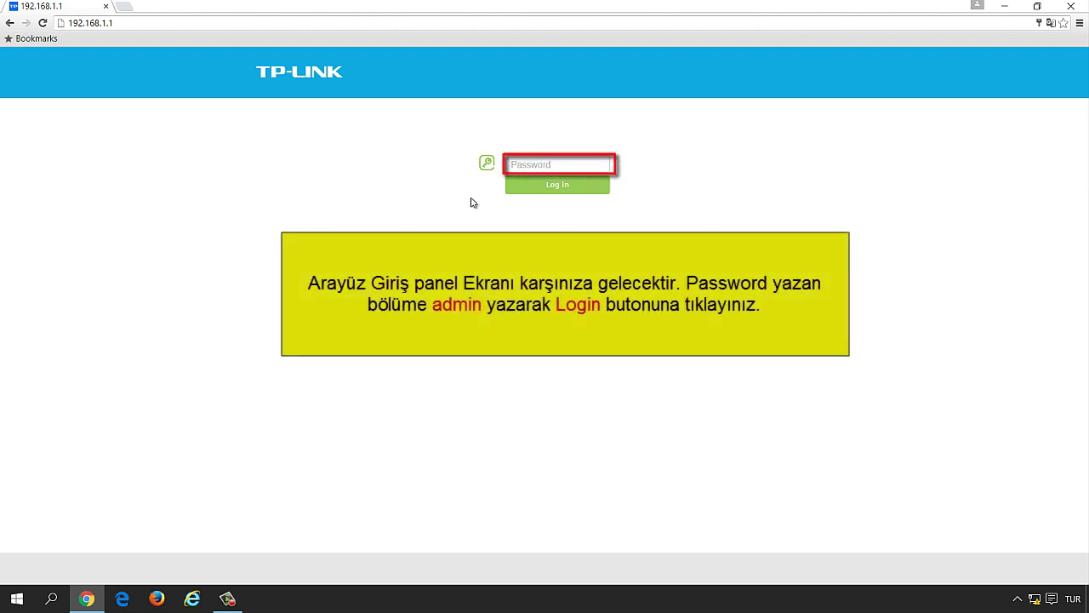
Step: Log in to the router's admin page with the admin password
left_click(599, 162)
left_click(651, 165)
left_click(573, 163)
type("admin")
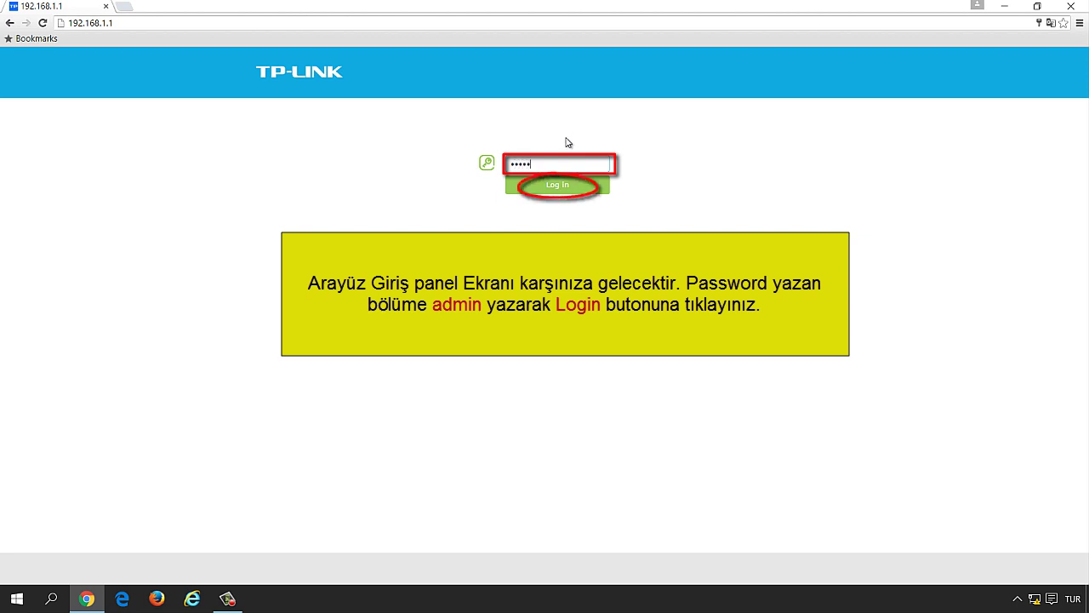
left_click(558, 185)
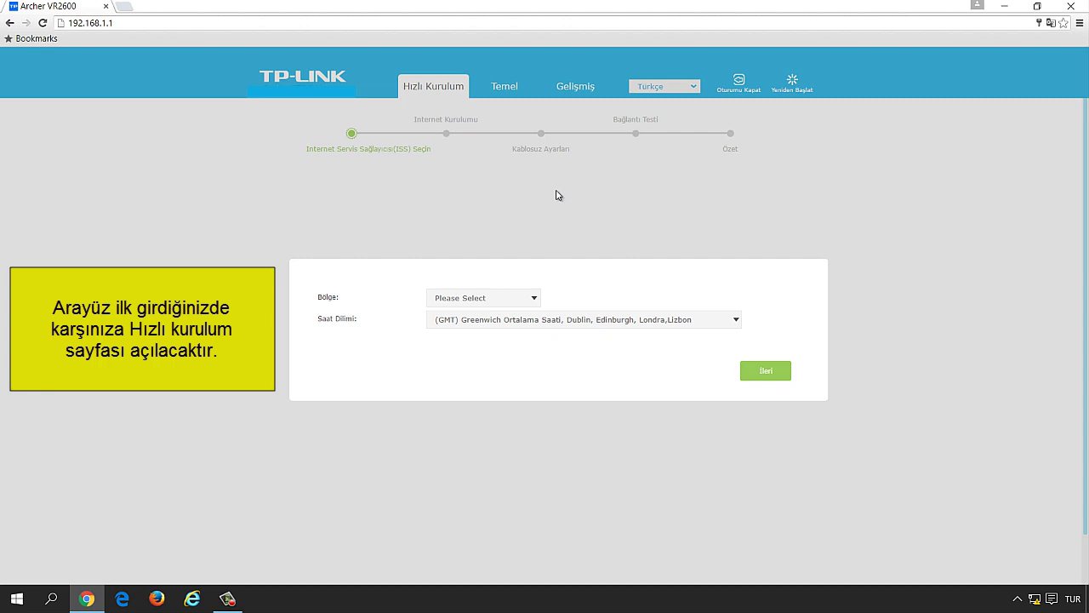
Step: Set the Bölge region dropdown to Turkey
left_click(531, 298)
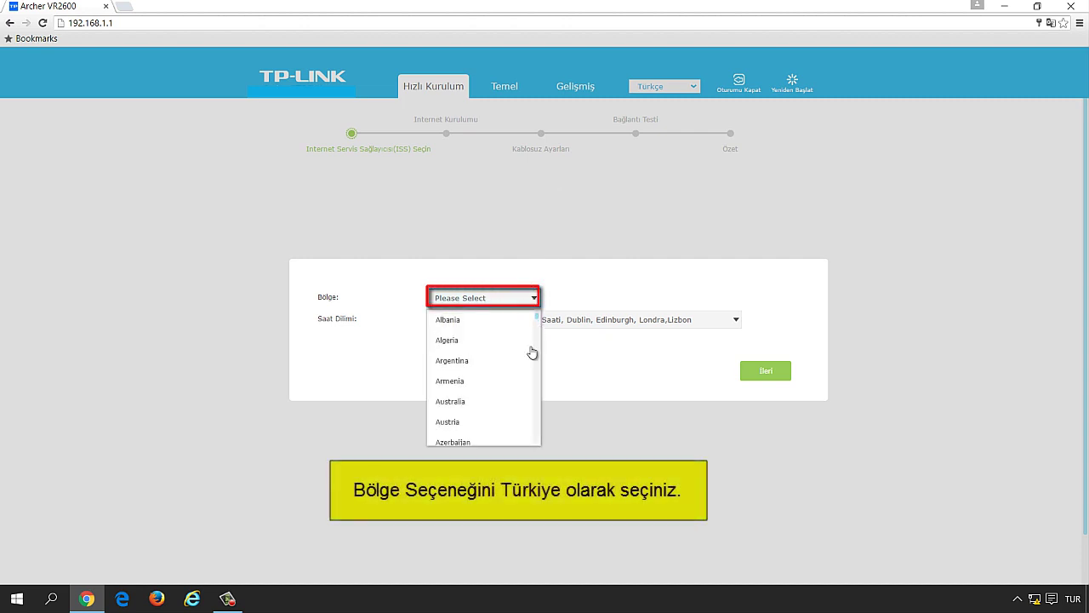
scroll(529, 361, "down", 6)
scroll(529, 372, "down", 8)
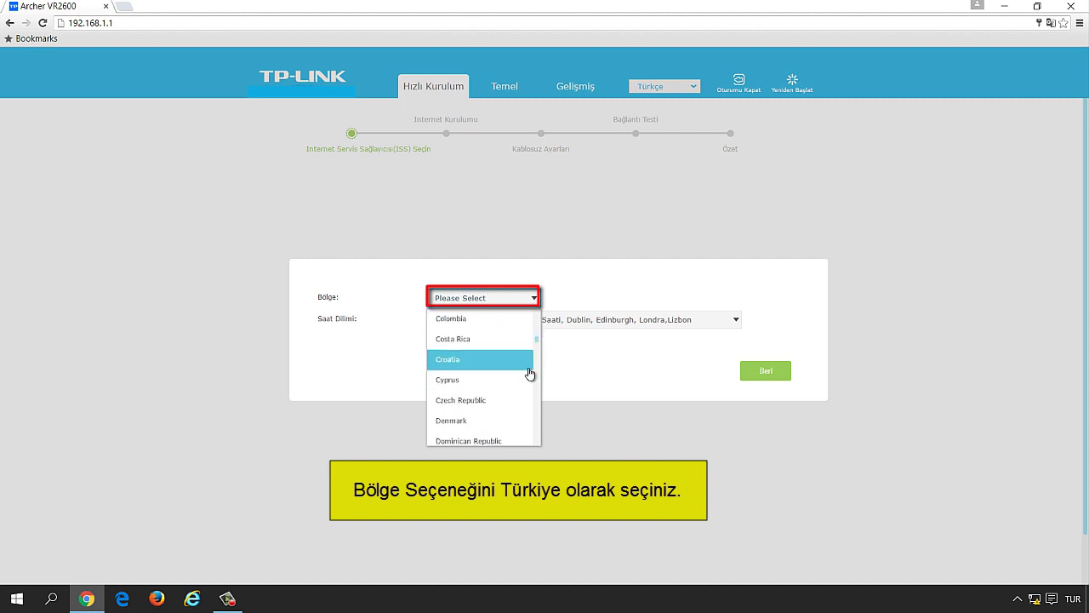
scroll(530, 374, "down", 10)
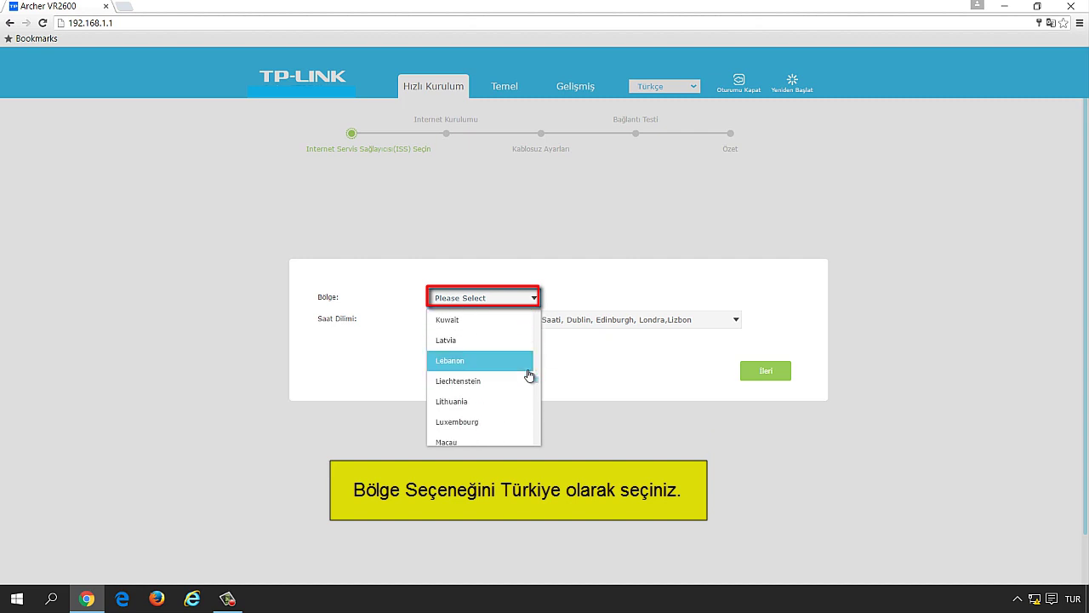
scroll(527, 375, "down", 8)
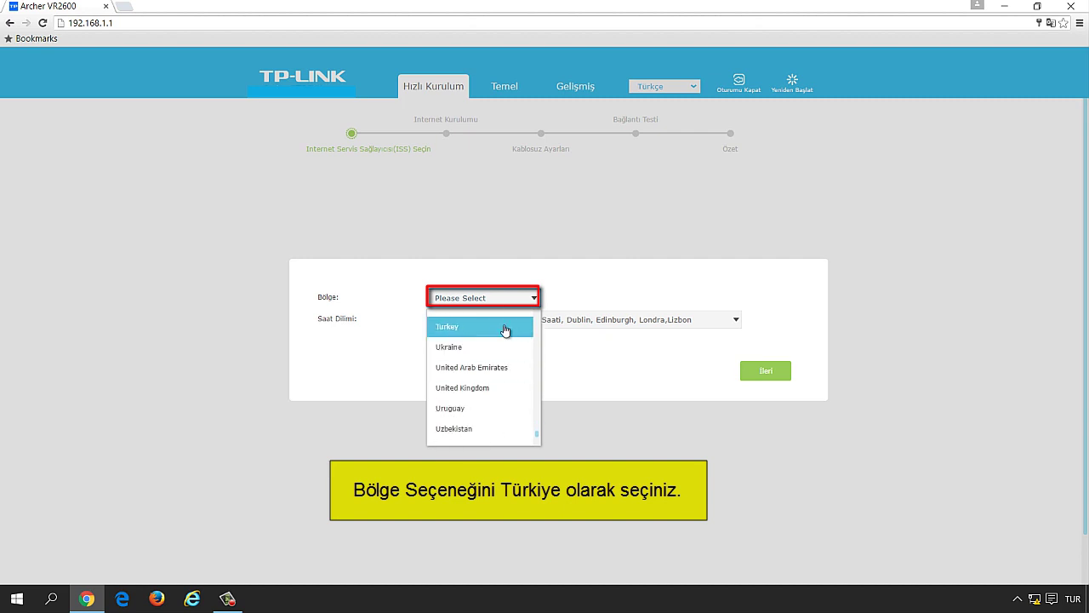
left_click(506, 328)
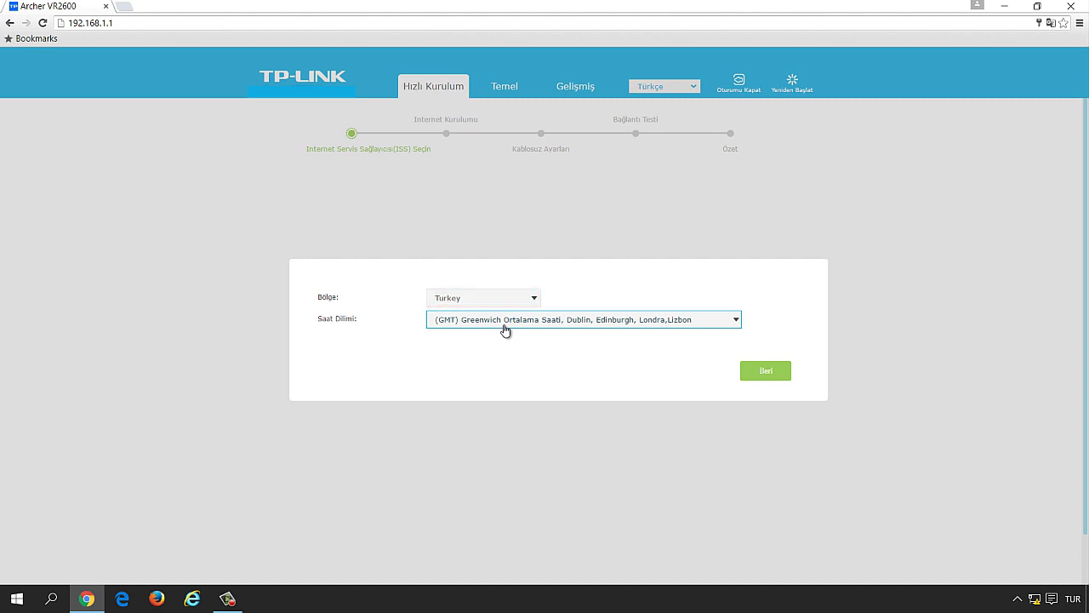
Step: Set the Saat Dilimi time zone to GMT+02:00 and continue
left_click(736, 322)
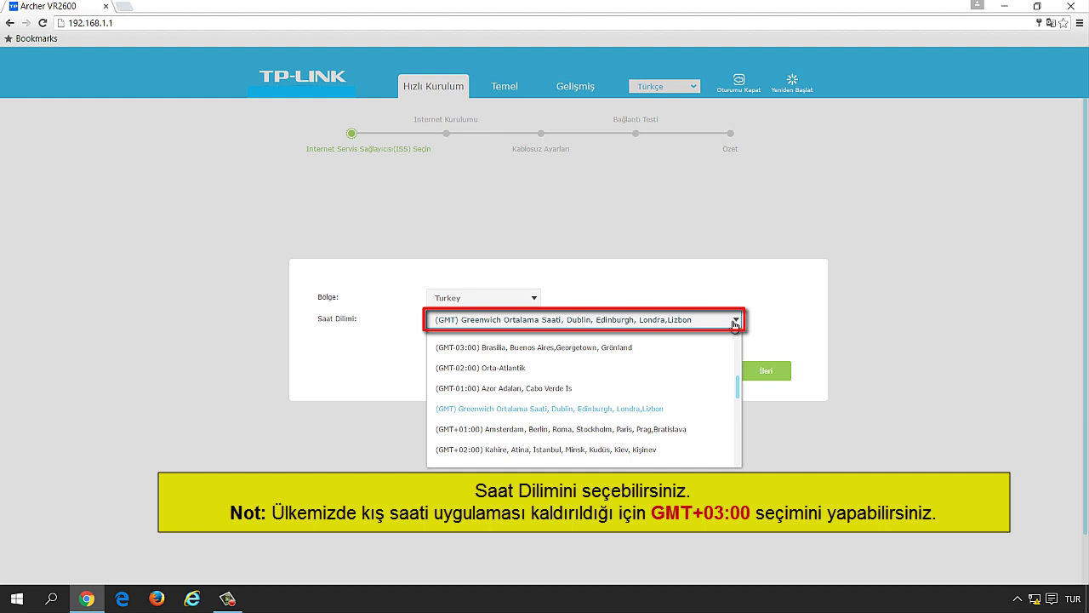
left_click(665, 451)
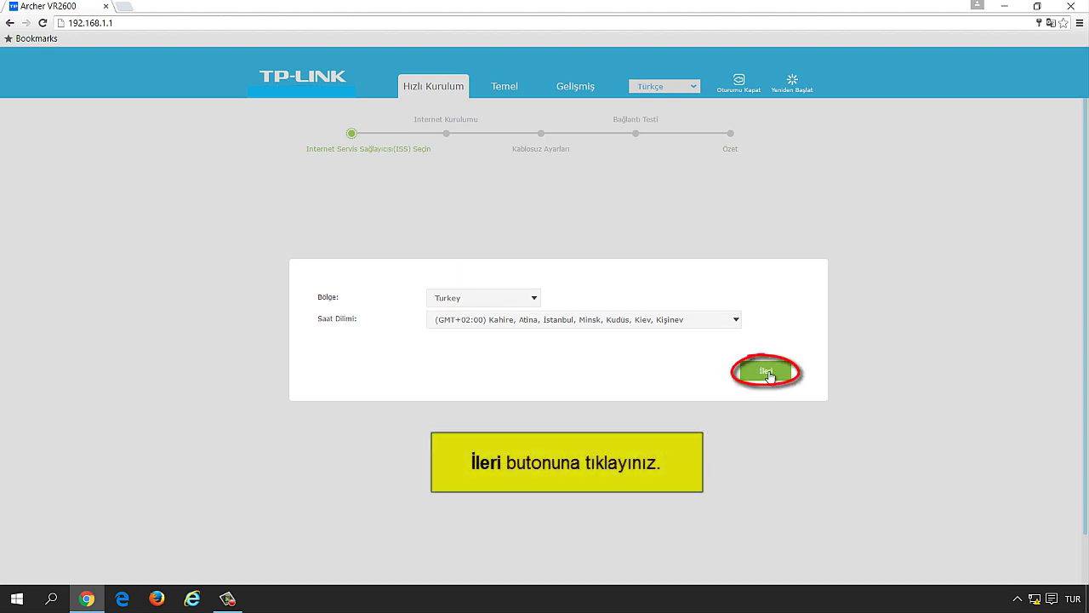
left_click(768, 374)
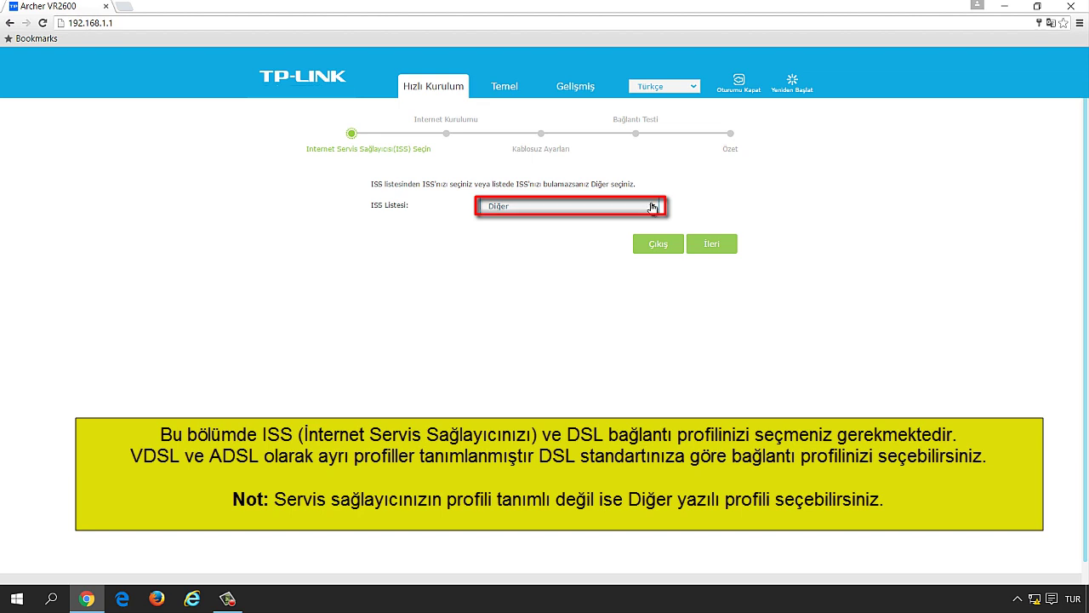
Step: Select TURK TELEKOM (TTNET)_VDSL from the ISS Listesi and proceed
left_click(651, 208)
scroll(641, 242, "up", 2)
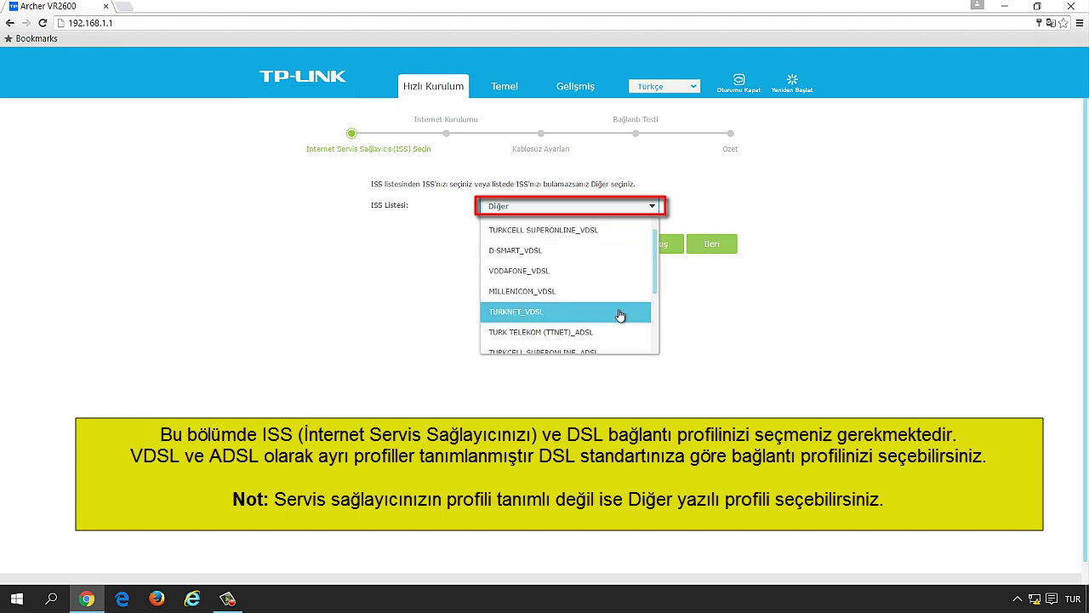
scroll(625, 311, "down", 1)
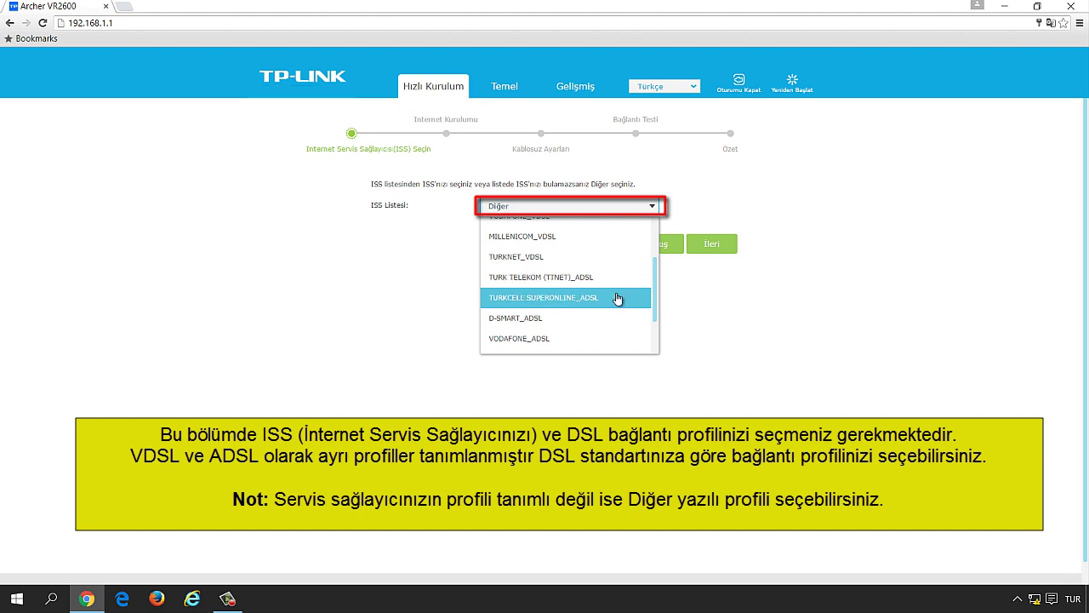
scroll(618, 321, "down", 1)
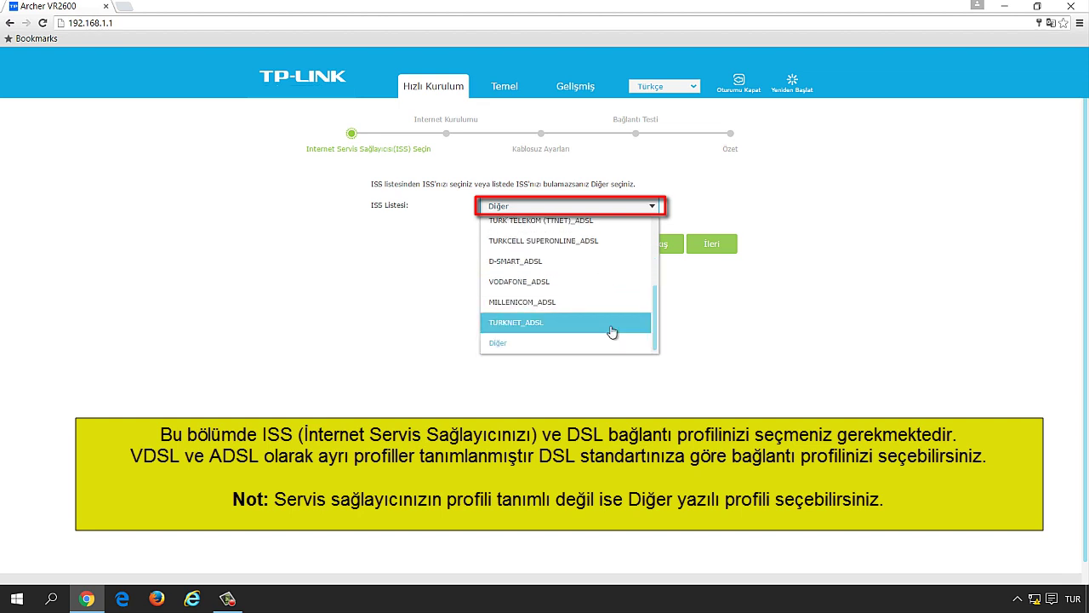
scroll(602, 242, "up", 2)
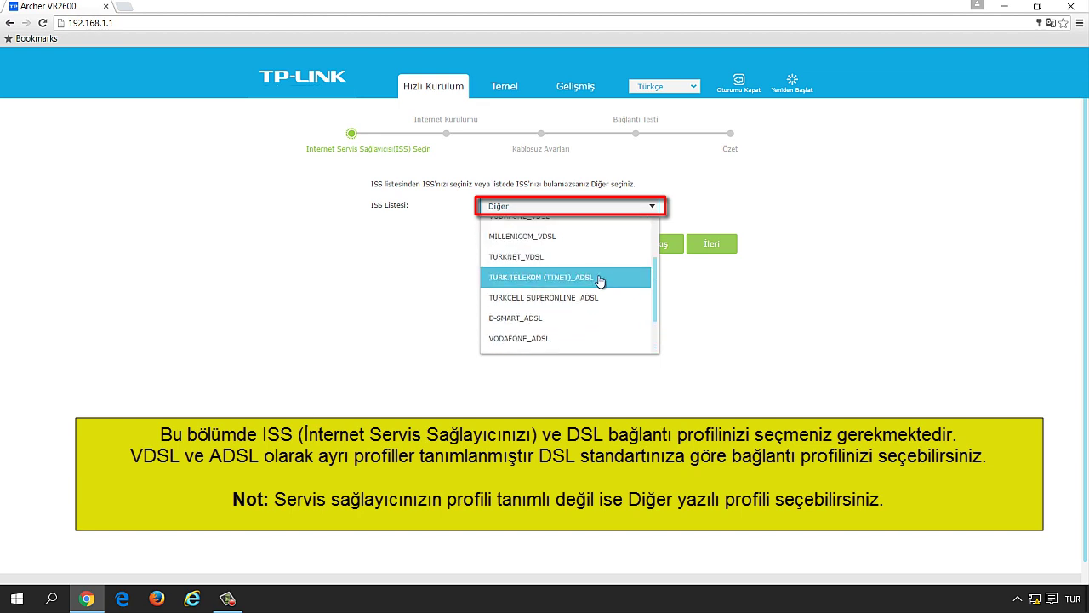
scroll(600, 294, "down", 2)
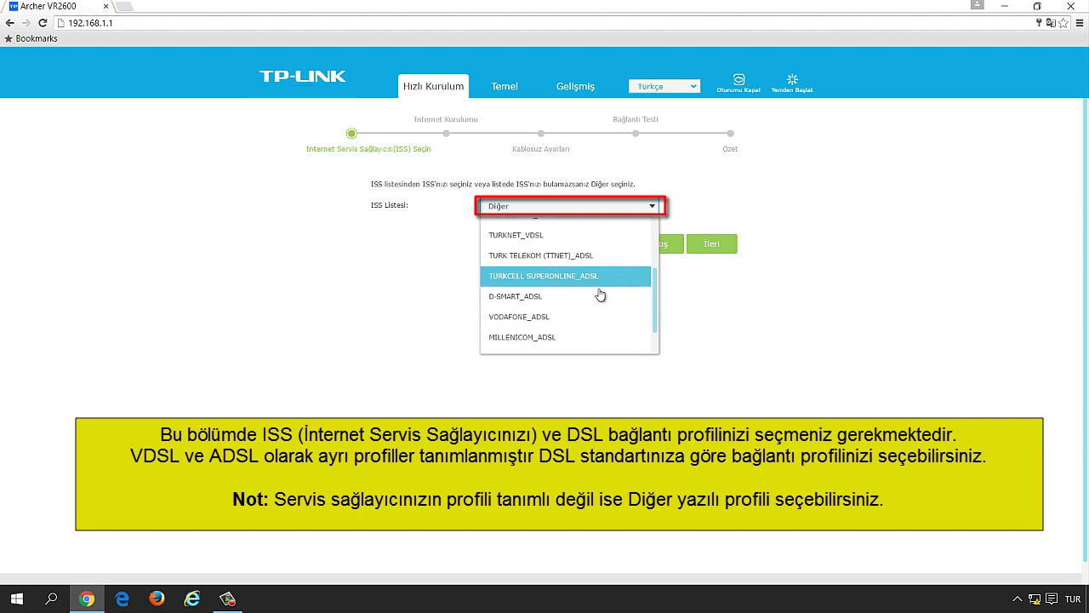
scroll(600, 295, "up", 3)
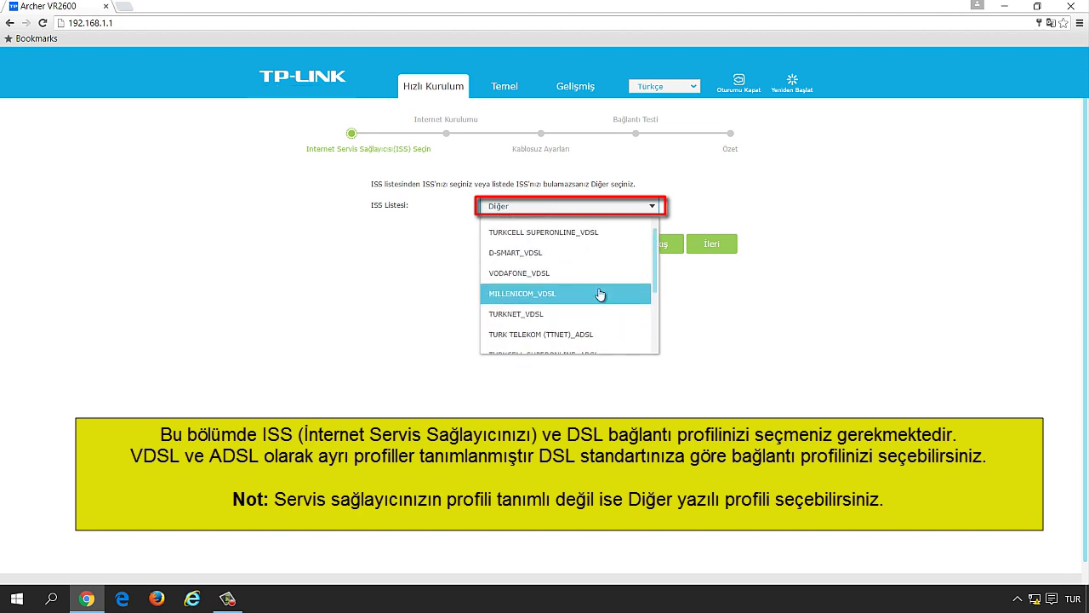
scroll(600, 294, "up", 1)
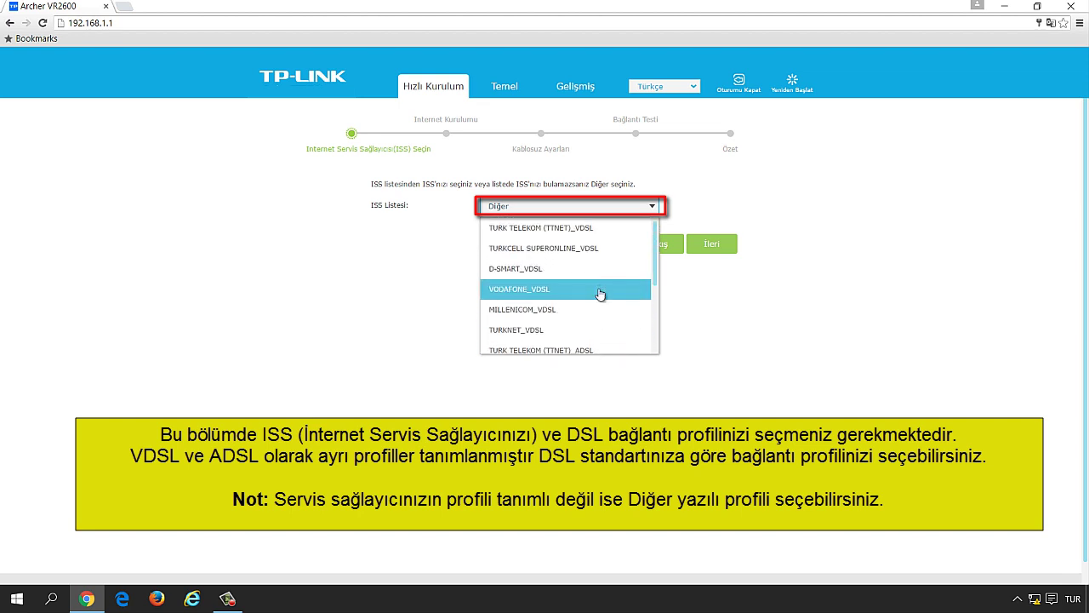
left_click(596, 229)
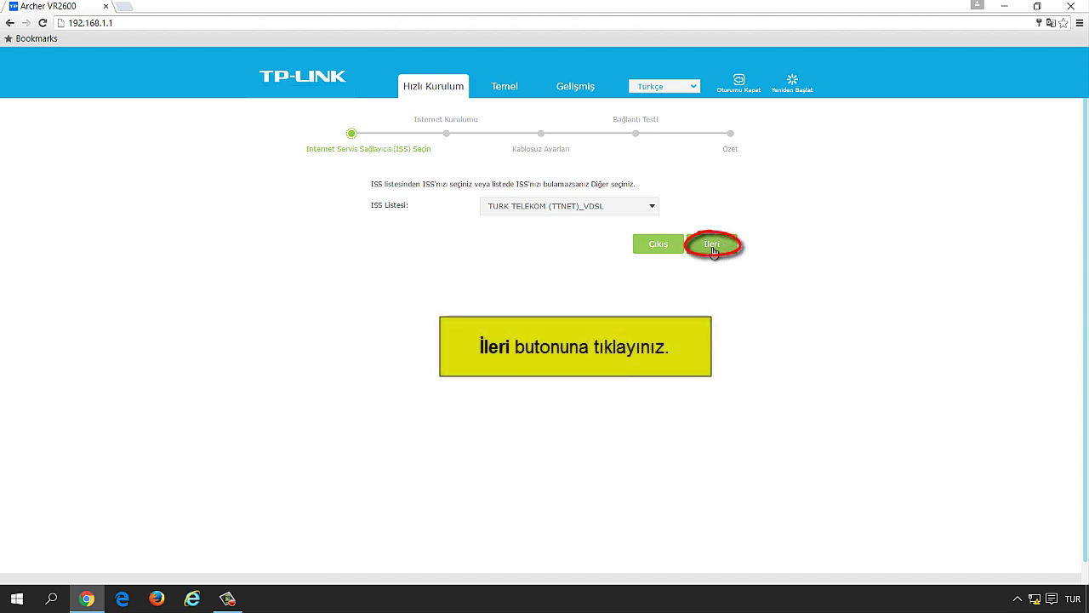
left_click(712, 246)
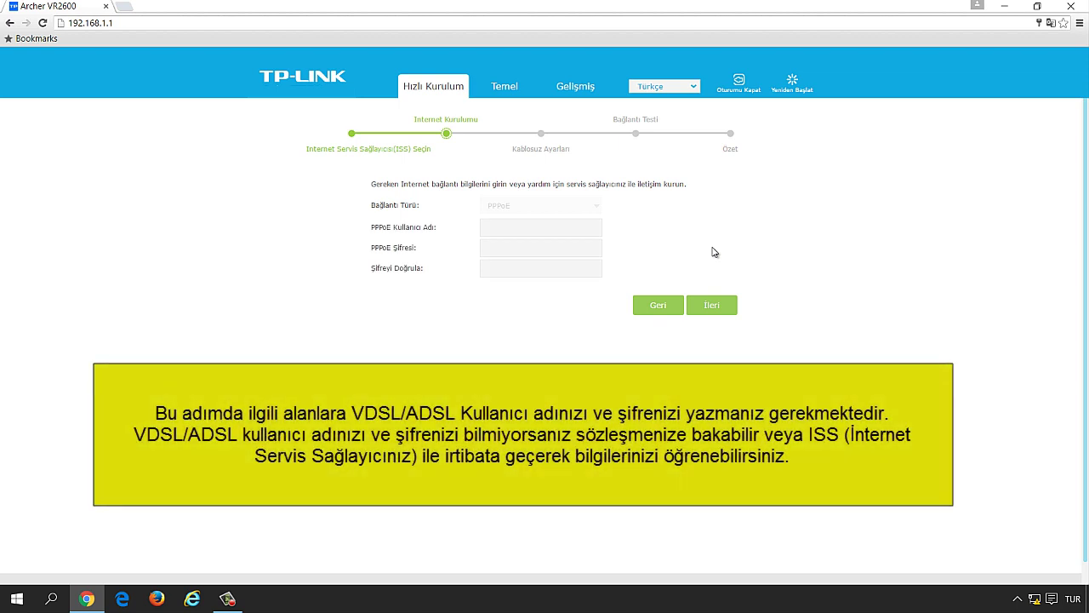
Step: Enter the PPPoE account username, password and password confirmation, then continue
left_click(583, 231)
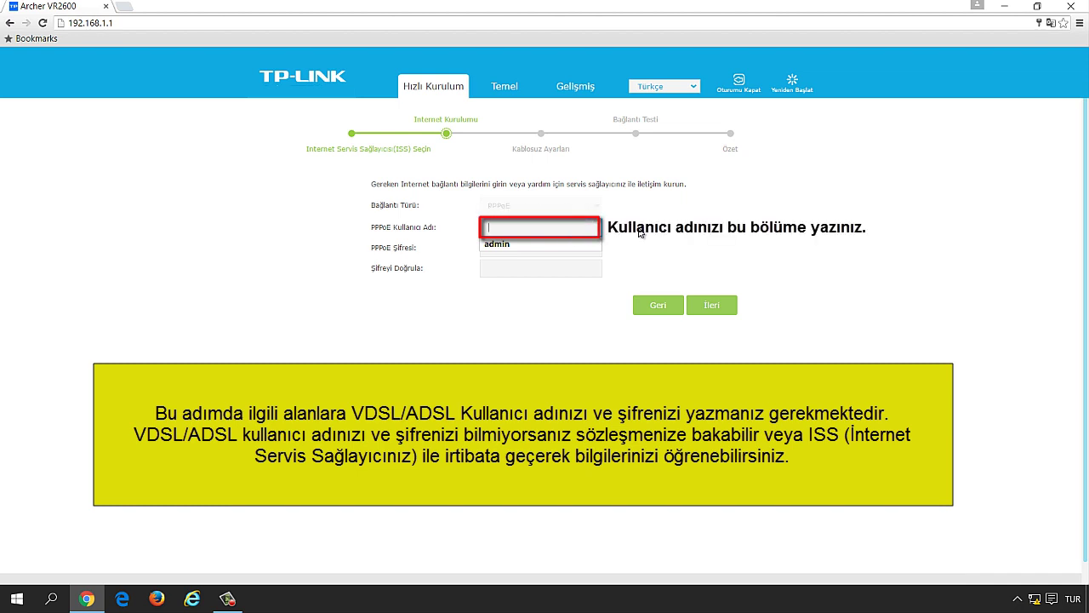
type("tpl")
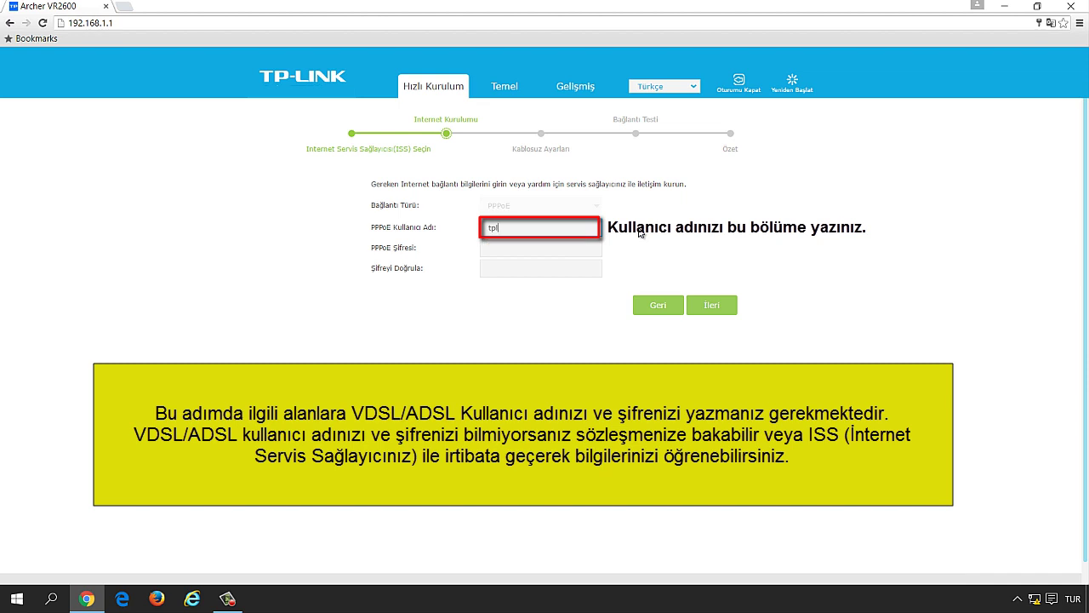
type("ink")
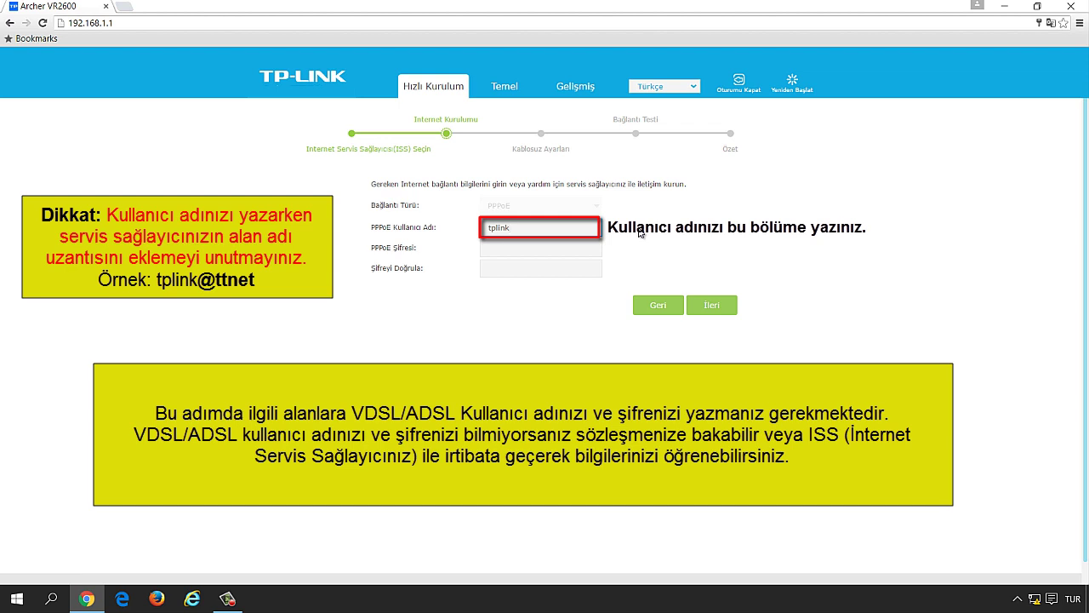
type("@ttnet")
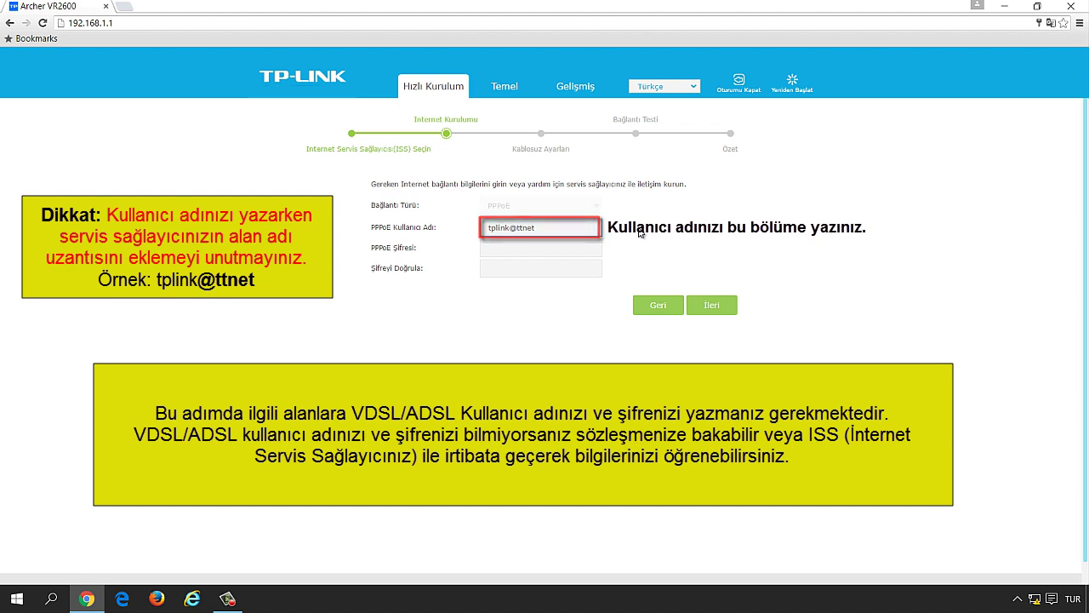
left_click(596, 248)
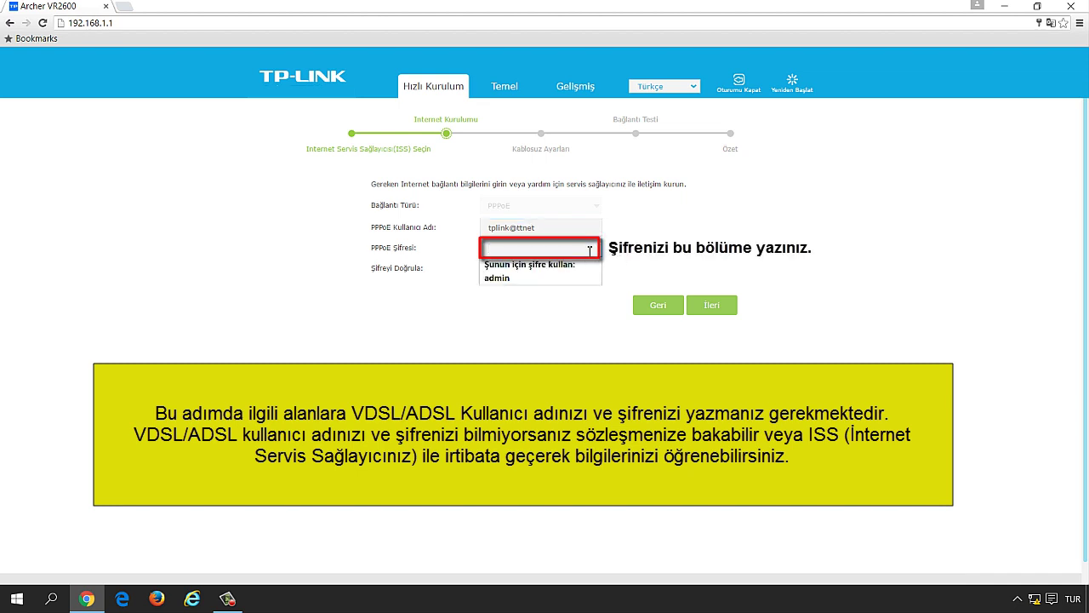
type("a")
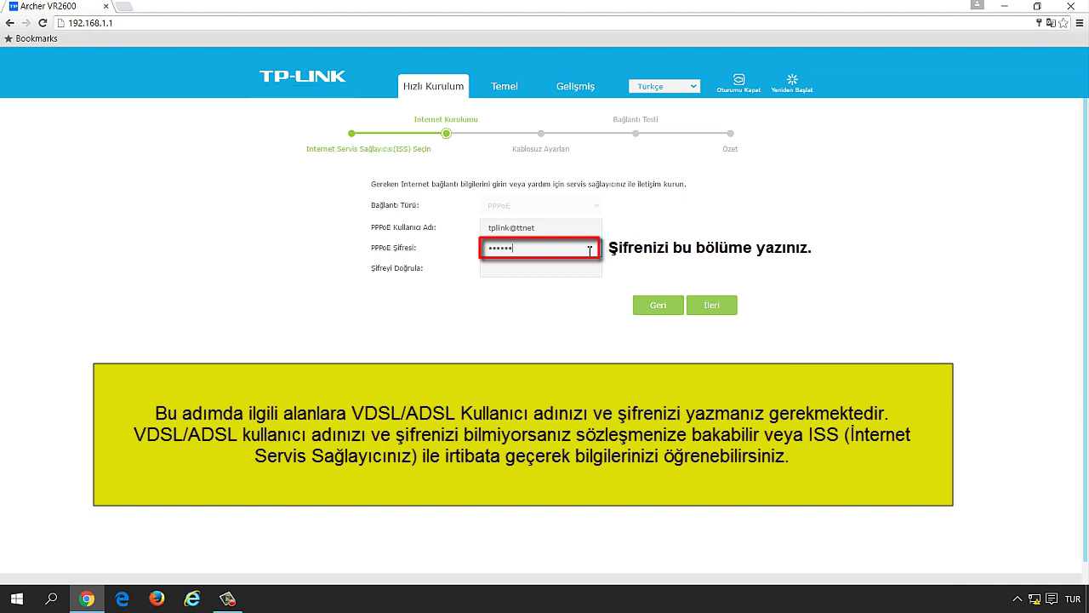
left_click(575, 264)
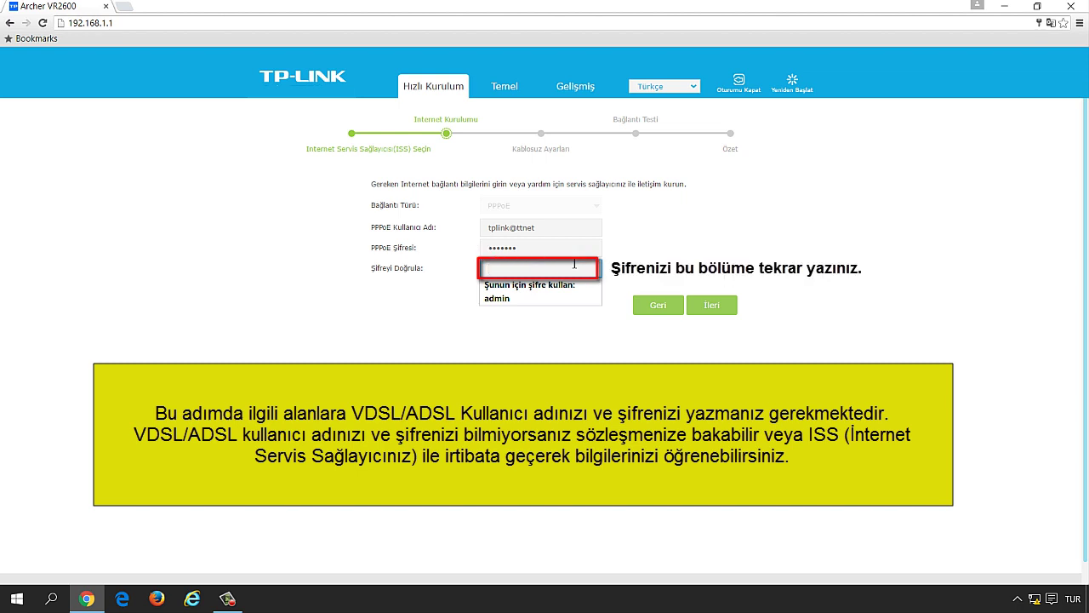
type("a")
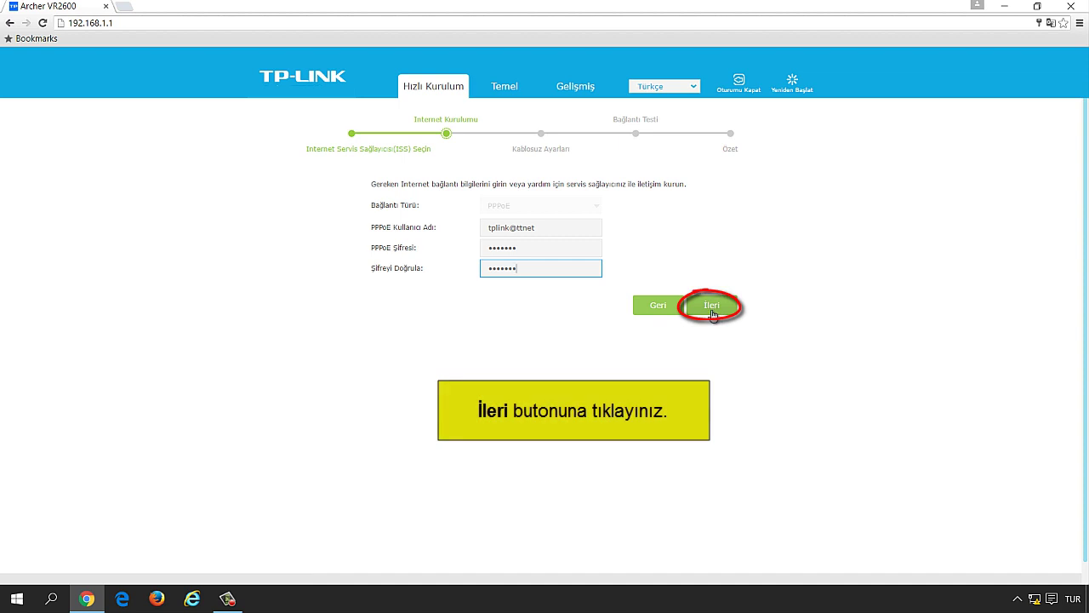
left_click(712, 308)
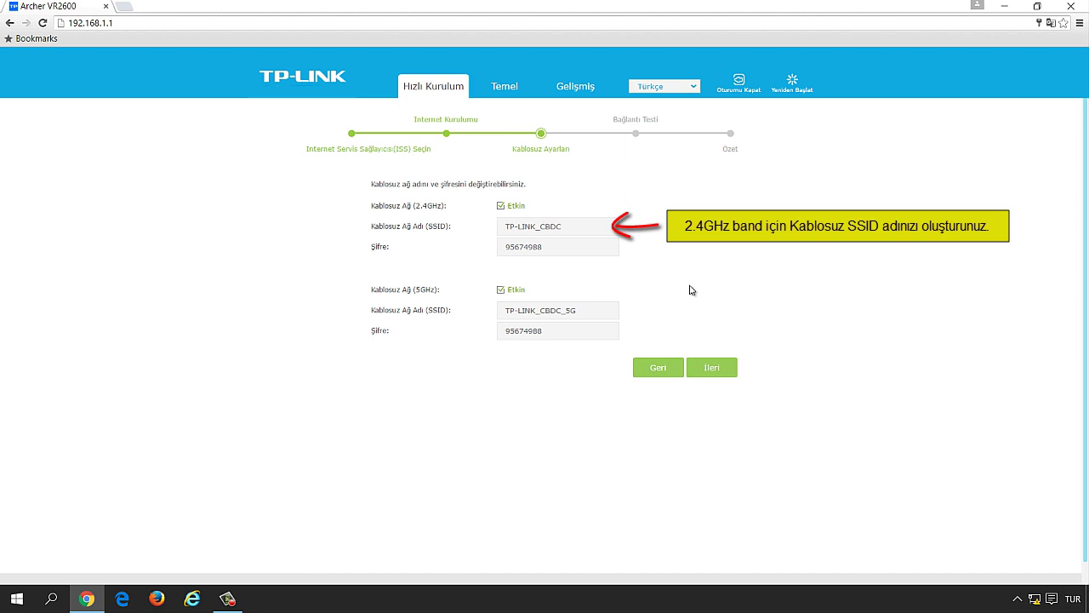
Step: Rename the 2.4GHz network to TP-LINK_2.4G and replace its password with a new eight-character one
left_click(591, 225)
double_click(570, 223)
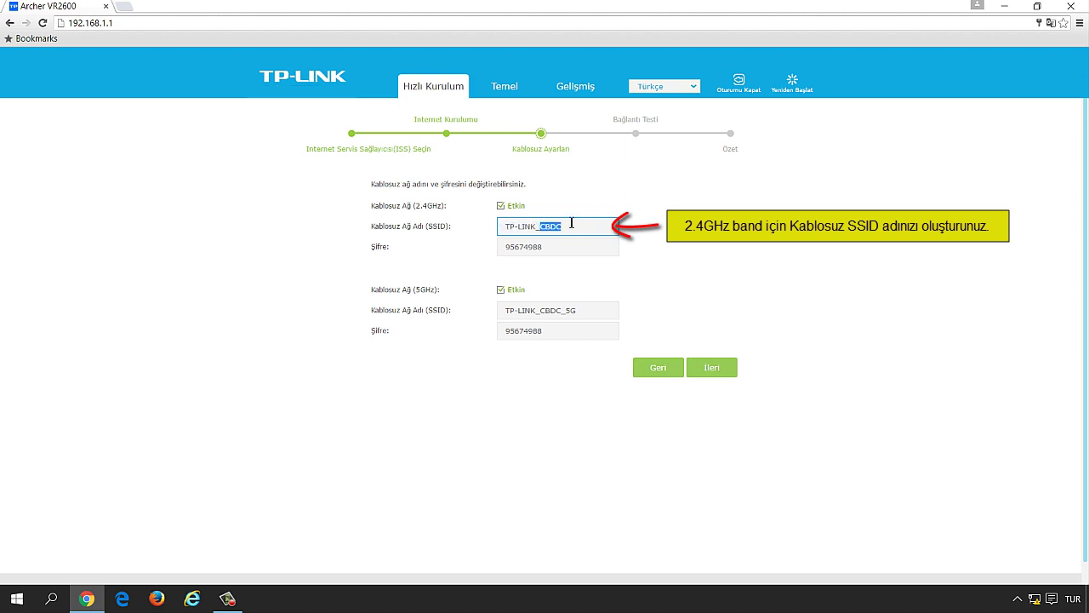
type("2.4G")
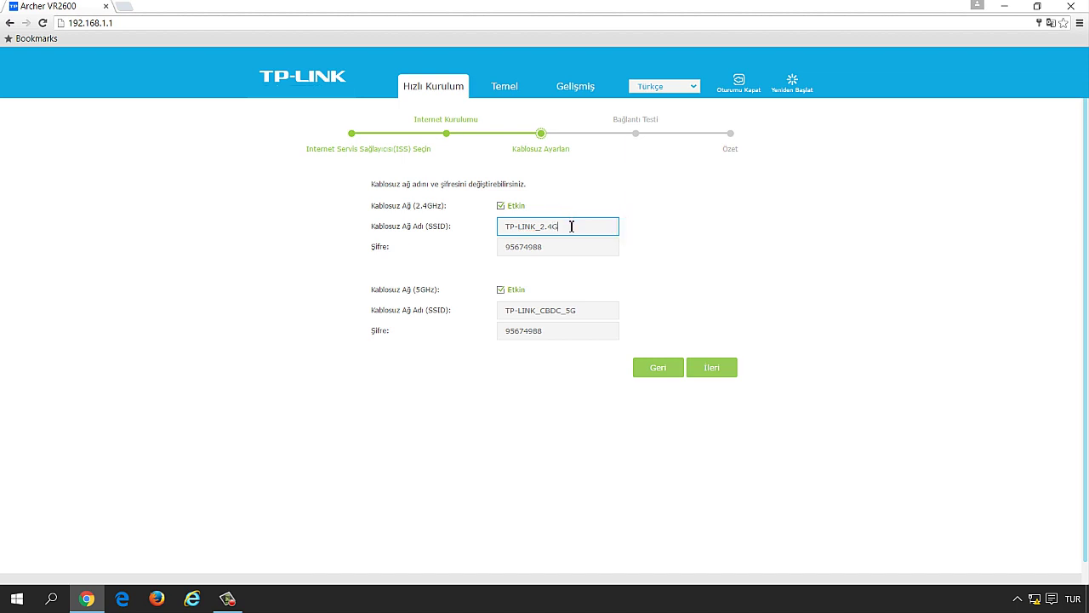
left_click(576, 247)
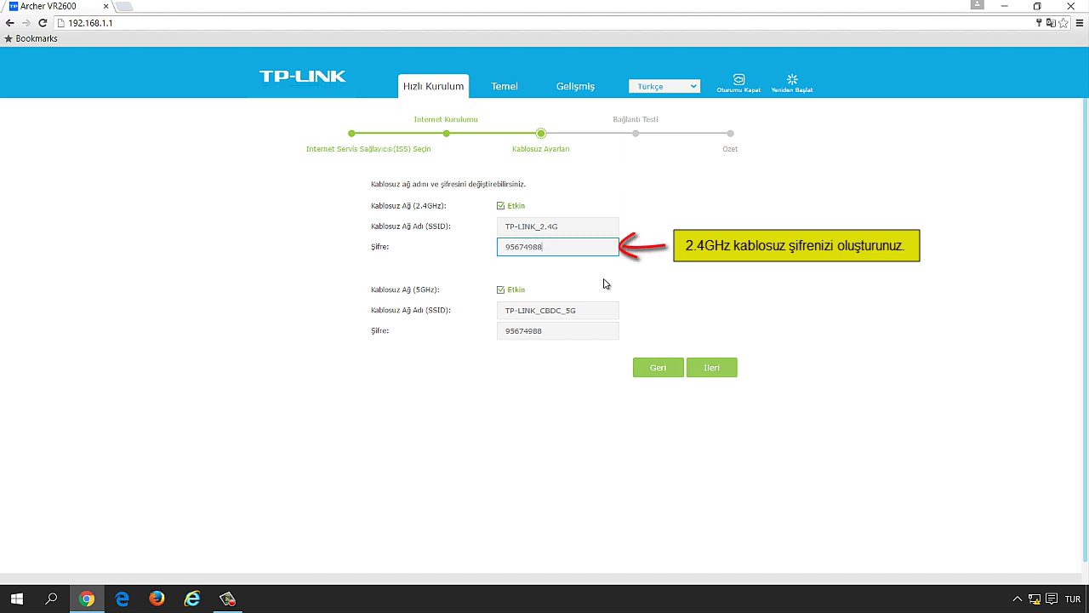
key("BackSpace")
key("BackSpace")
key("BackSpace")
key("BackSpace")
key("BackSpace")
key("BackSpace")
key("BackSpace")
type("12345678")
left_click(605, 283)
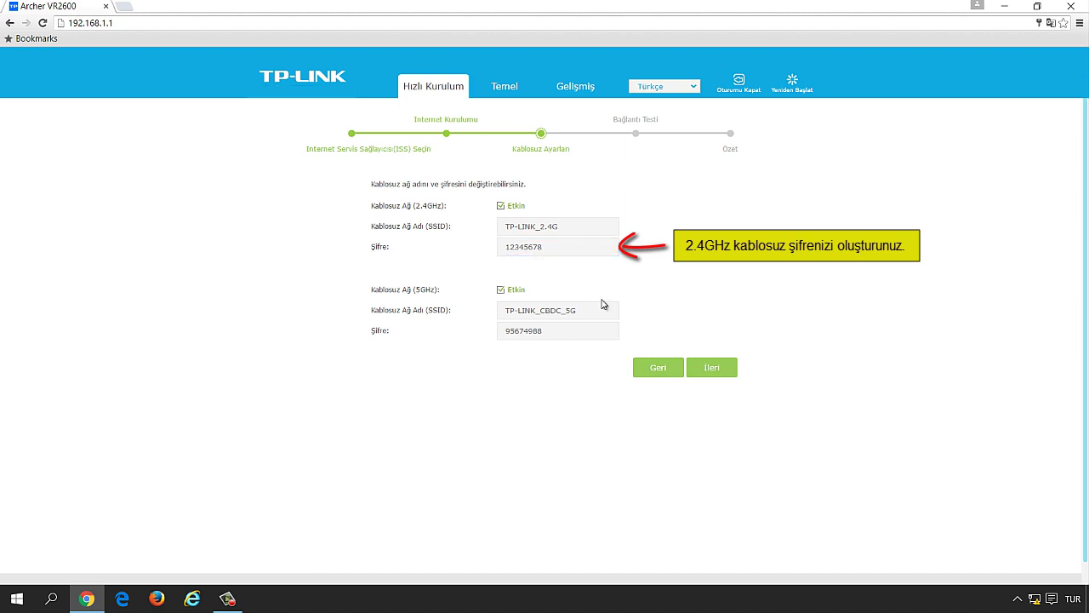
Step: Rename the 5GHz network to TP-LINK_5G and give it the same new password
left_click(595, 311)
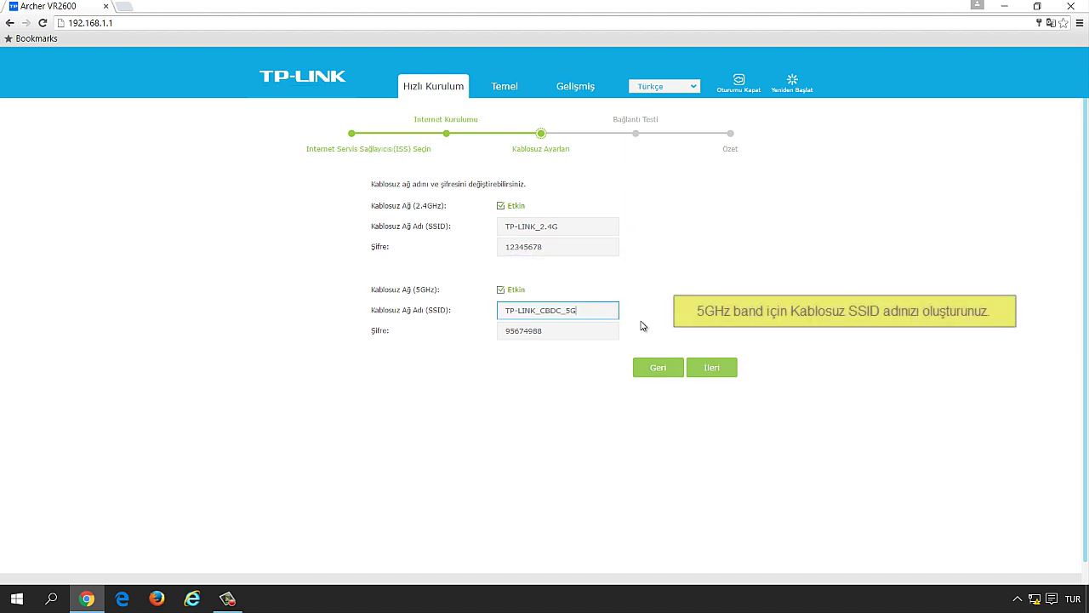
key("BackSpace")
key("BackSpace")
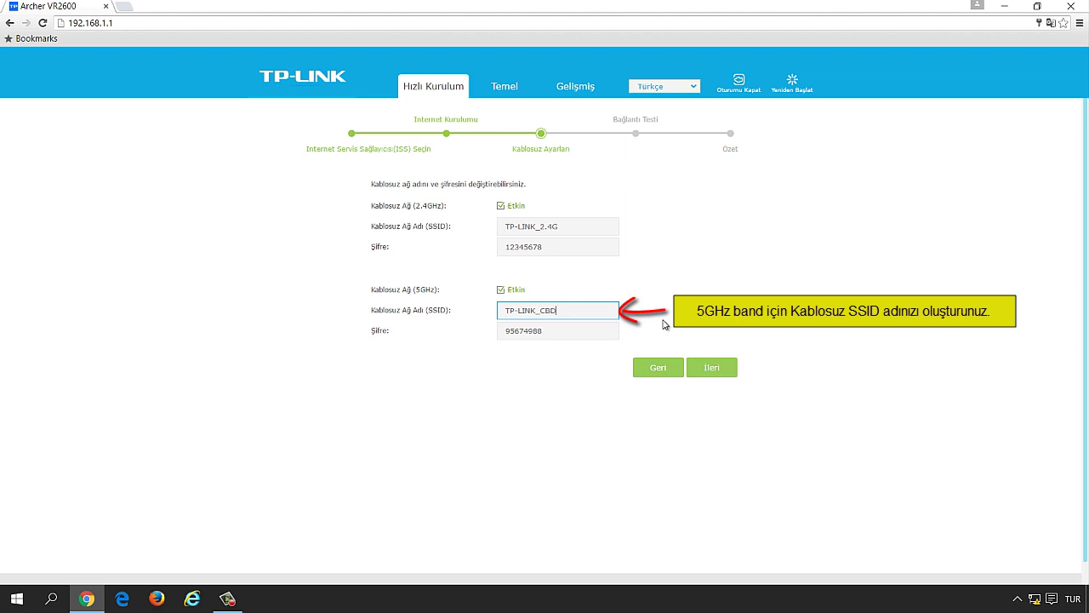
key("BackSpace")
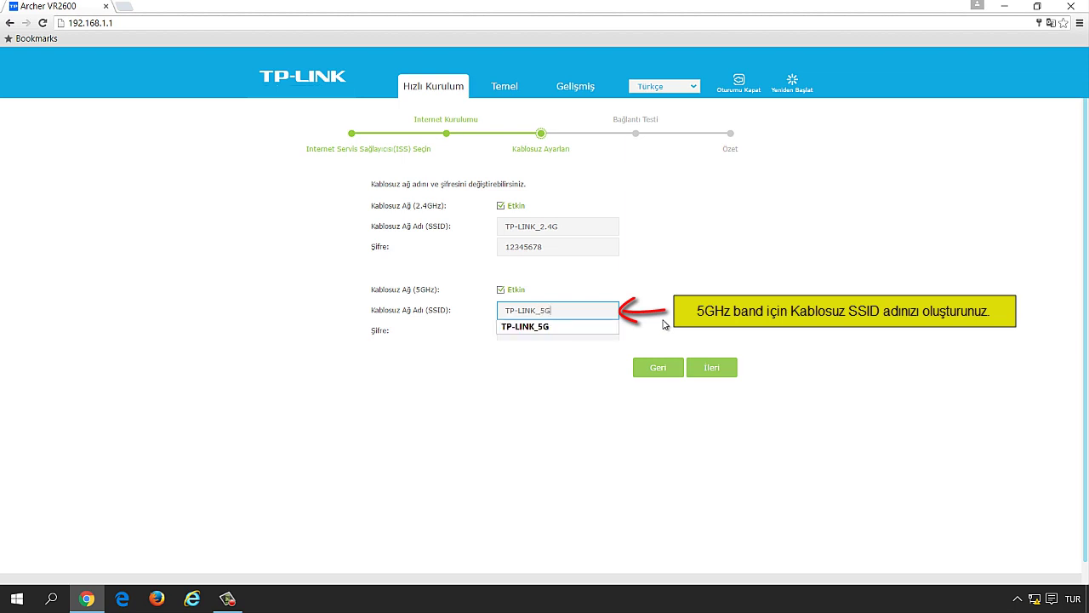
type("5G")
left_click(665, 324)
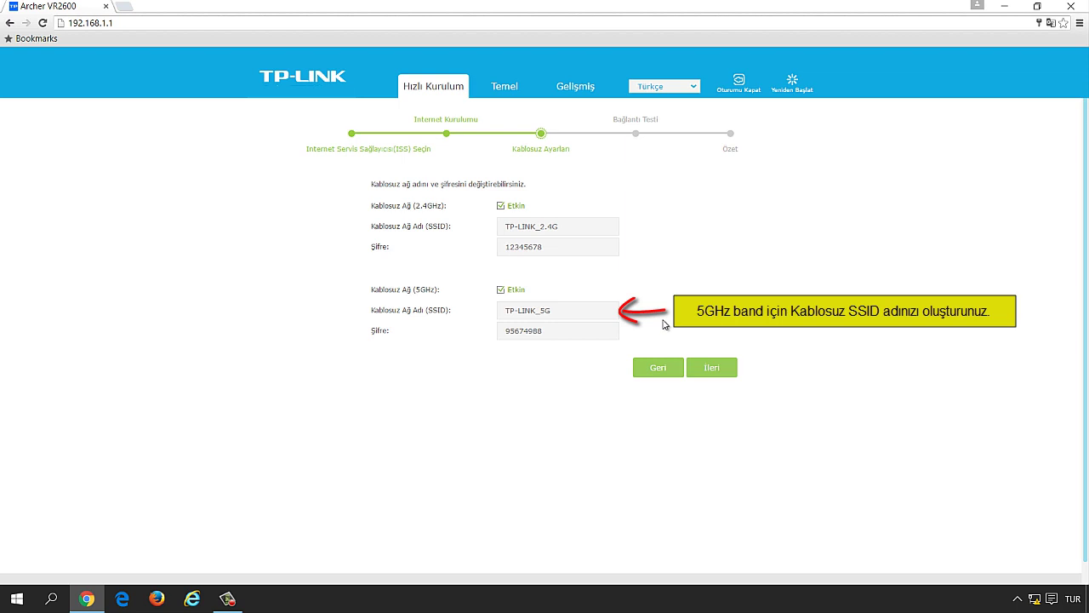
left_click(607, 333)
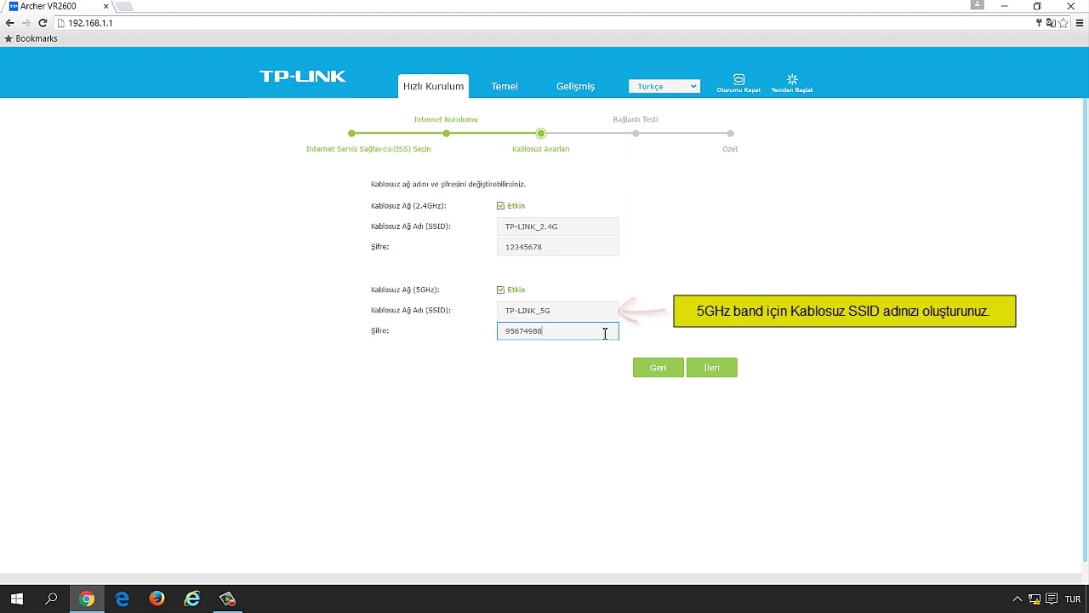
key("BackSpace")
key("BackSpace")
key("BackSpace")
key("BackSpace")
key("BackSpace")
key("BackSpace")
key("BackSpace")
key("BackSpace")
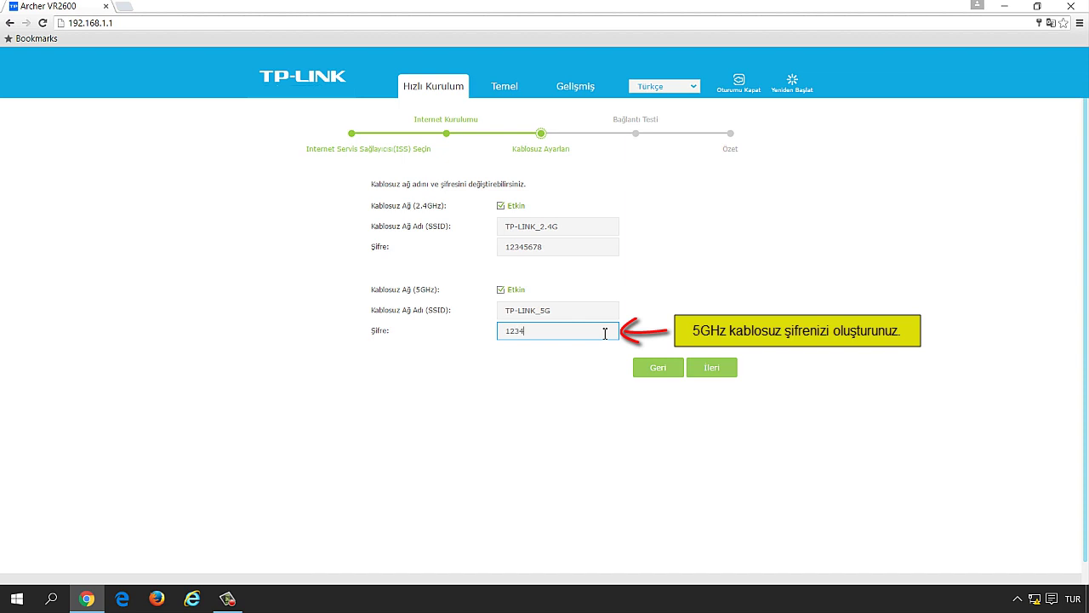
type("12345678")
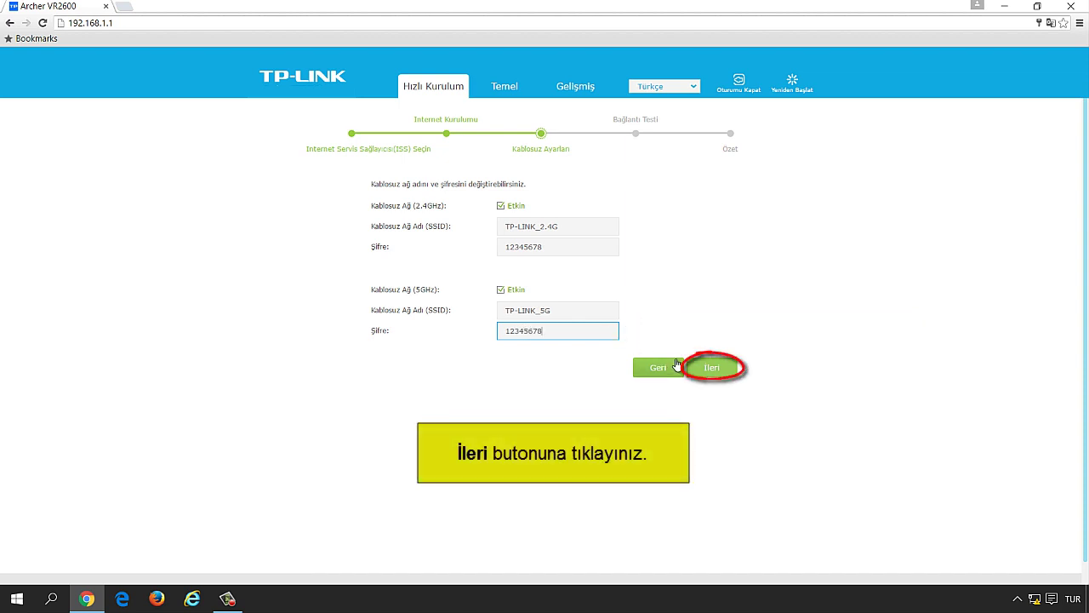
Step: Save the wireless settings and choose 'Kablolu bir bağlantı kullanıyorum' as the connection type
left_click(713, 368)
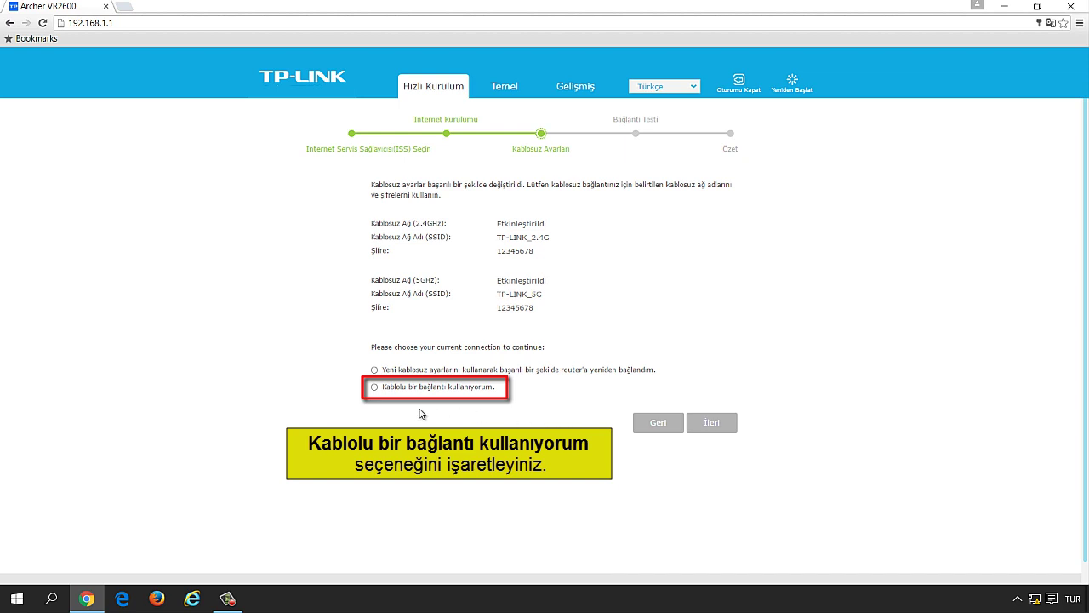
left_click(375, 390)
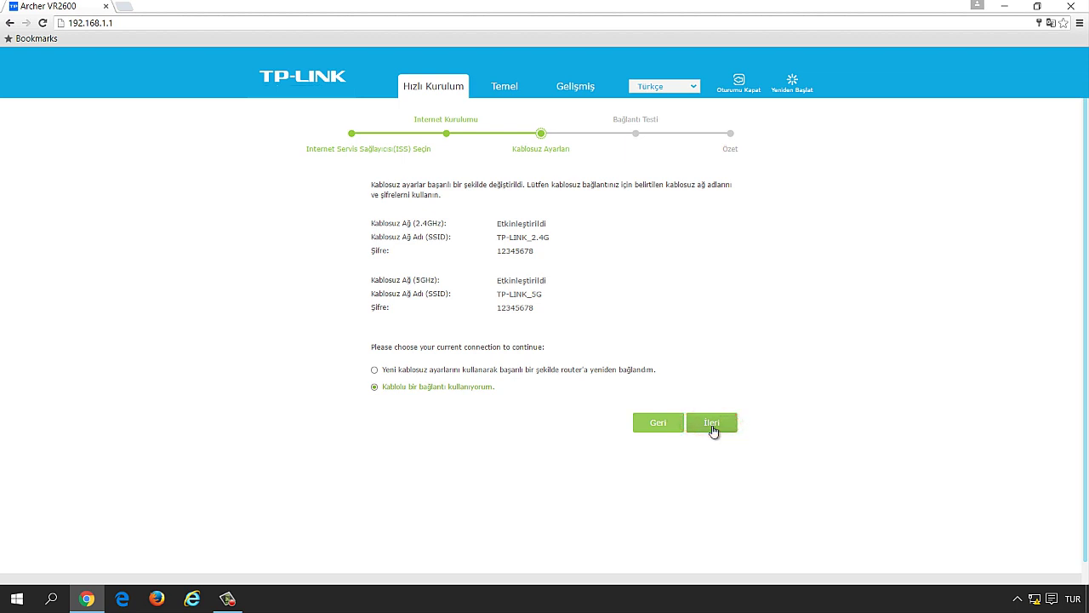
Step: Go through the Özet summary page and finish the quick setup wizard
left_click(712, 424)
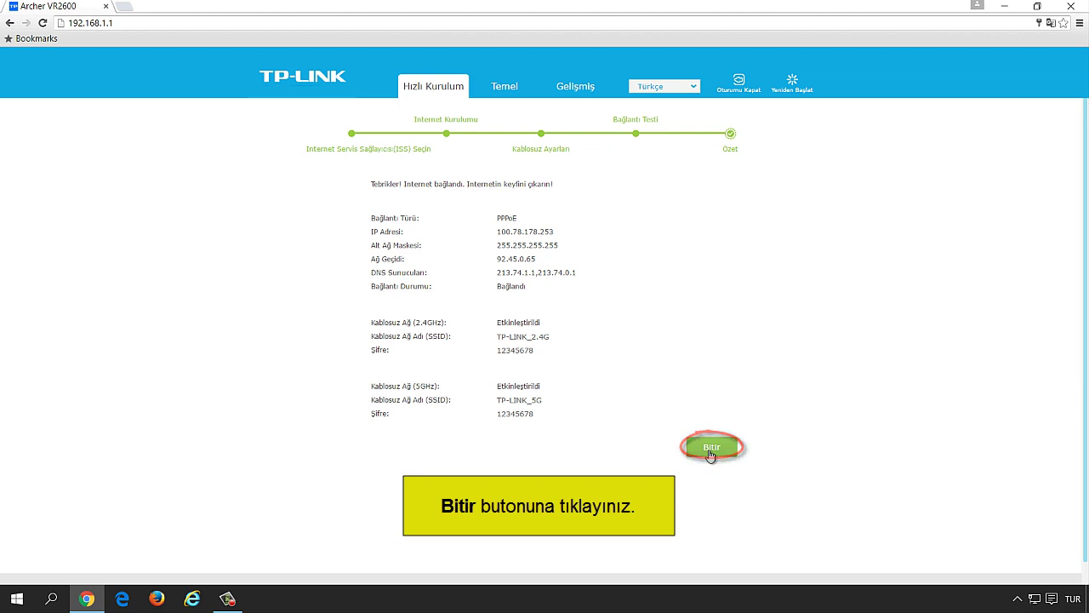
left_click(711, 449)
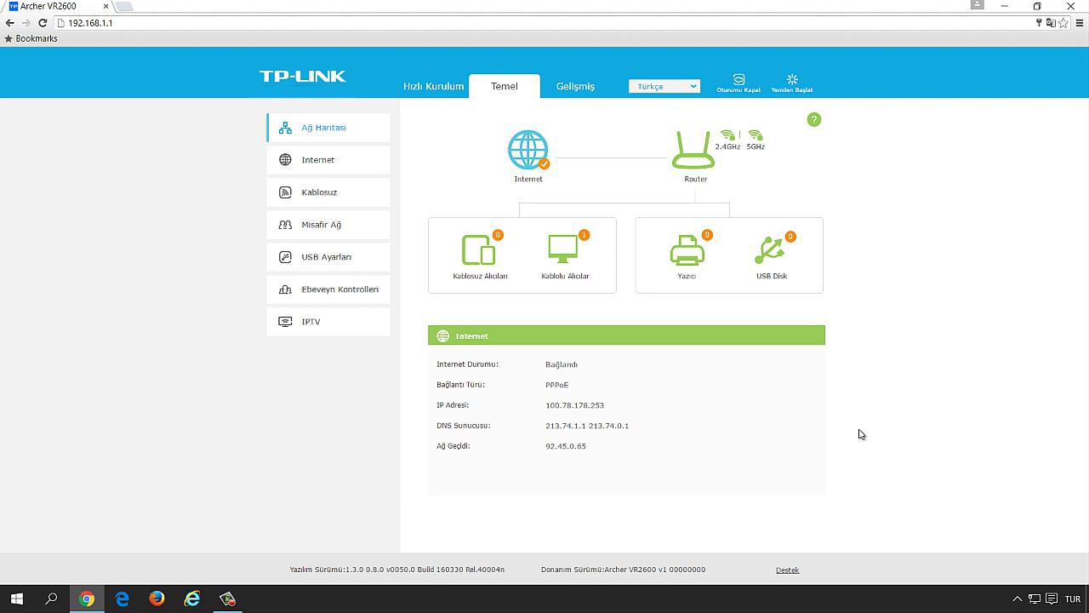
Step: Open the Windows tray's wireless network list showing TP-LINK_2.4GHz and TP-LINK_5GHz
left_click(1036, 603)
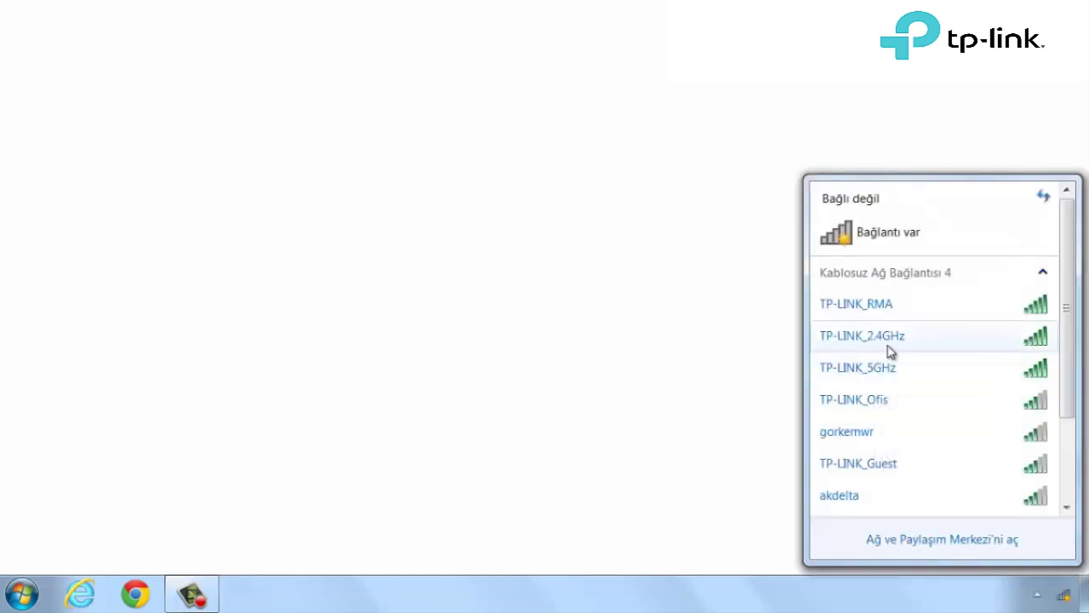
Step: Connect to TP-LINK_2.4GHz, entering its security key
left_click(884, 349)
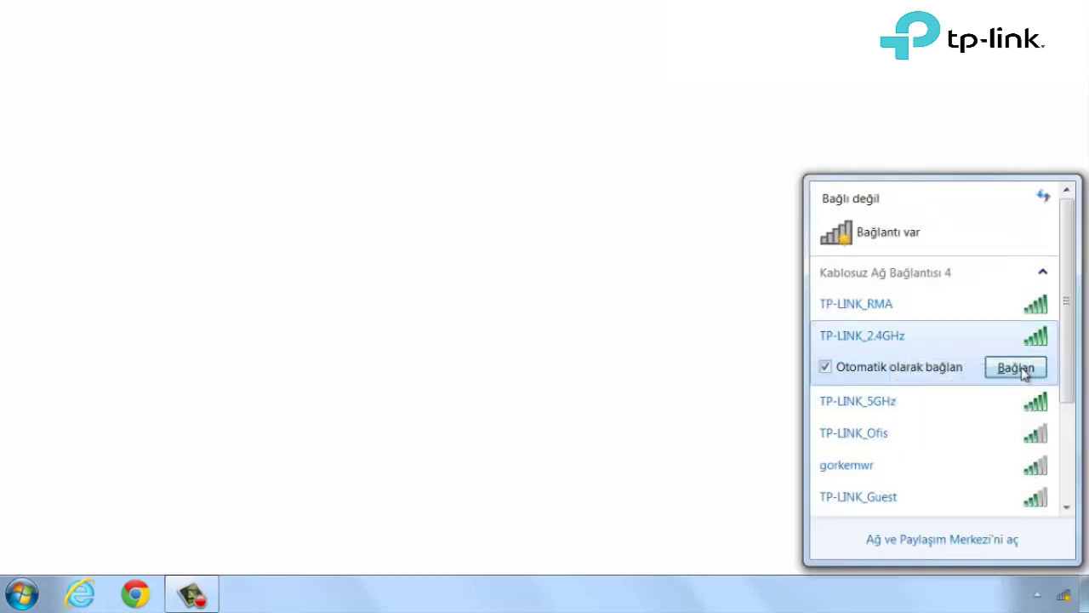
left_click(945, 368)
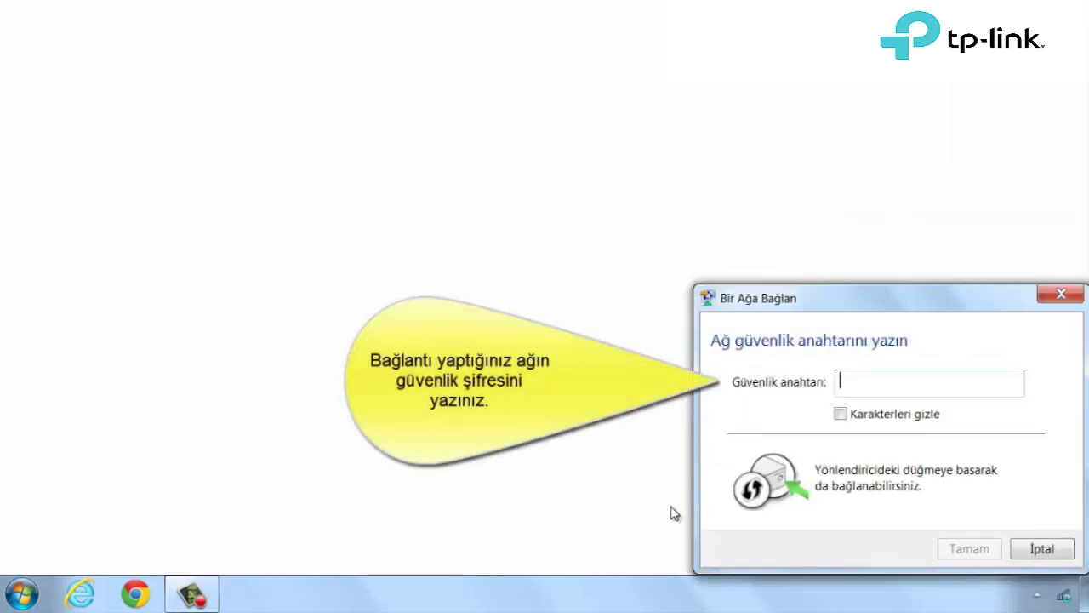
type("1234567")
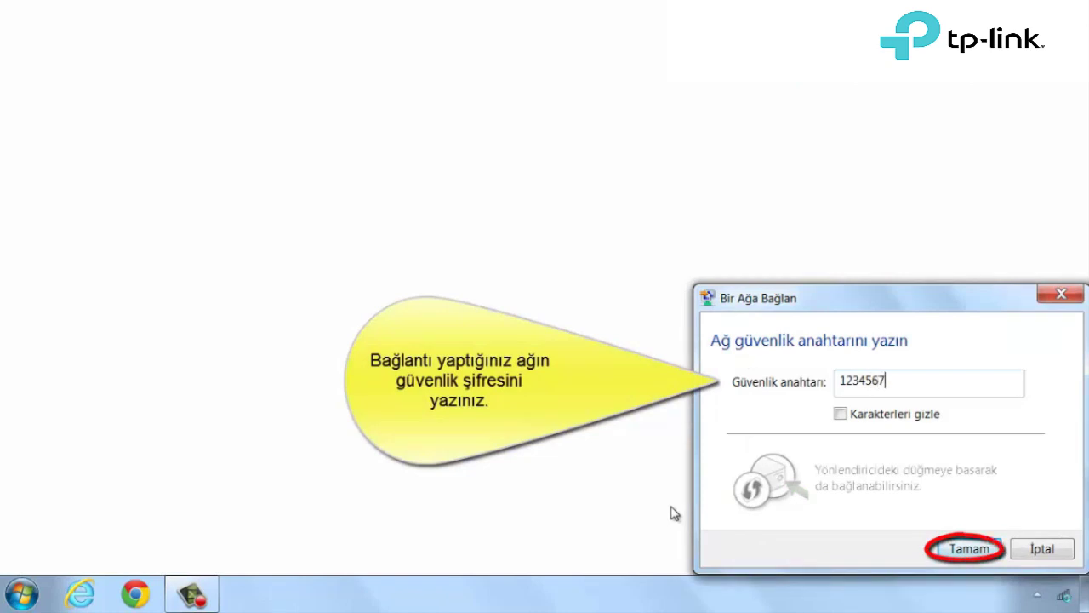
type("89")
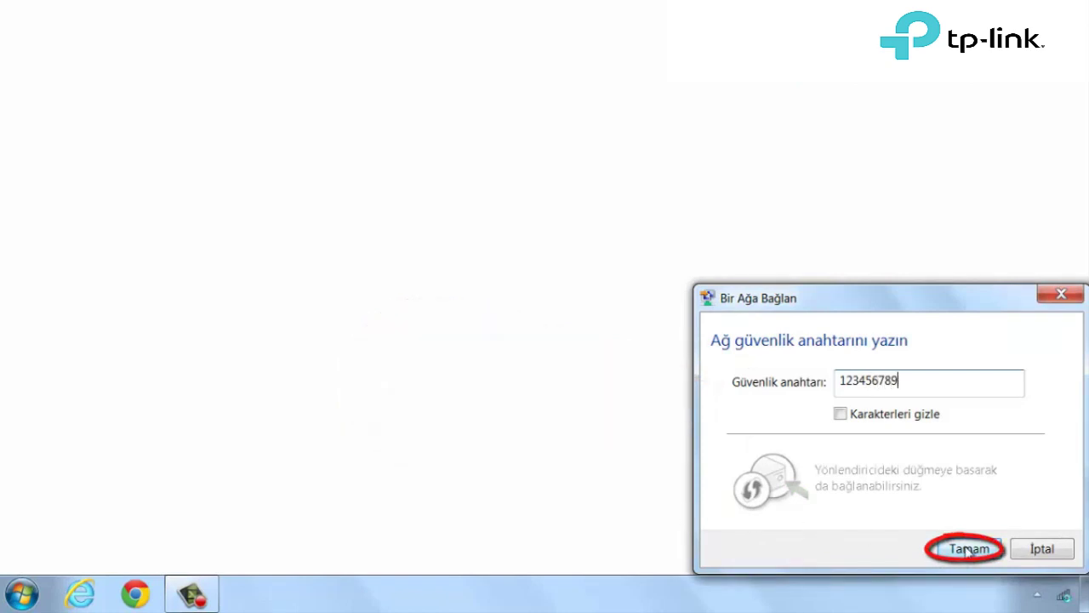
left_click(968, 549)
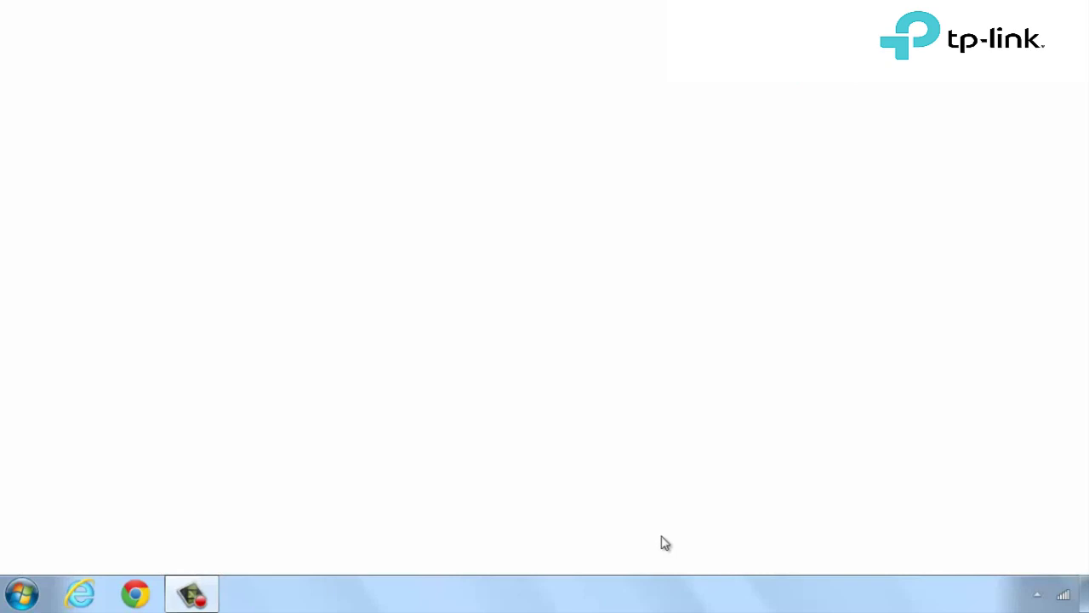
Step: Confirm TP-LINK_2.4GHz has internet access and select TP-LINK_5GHz
left_click(1064, 598)
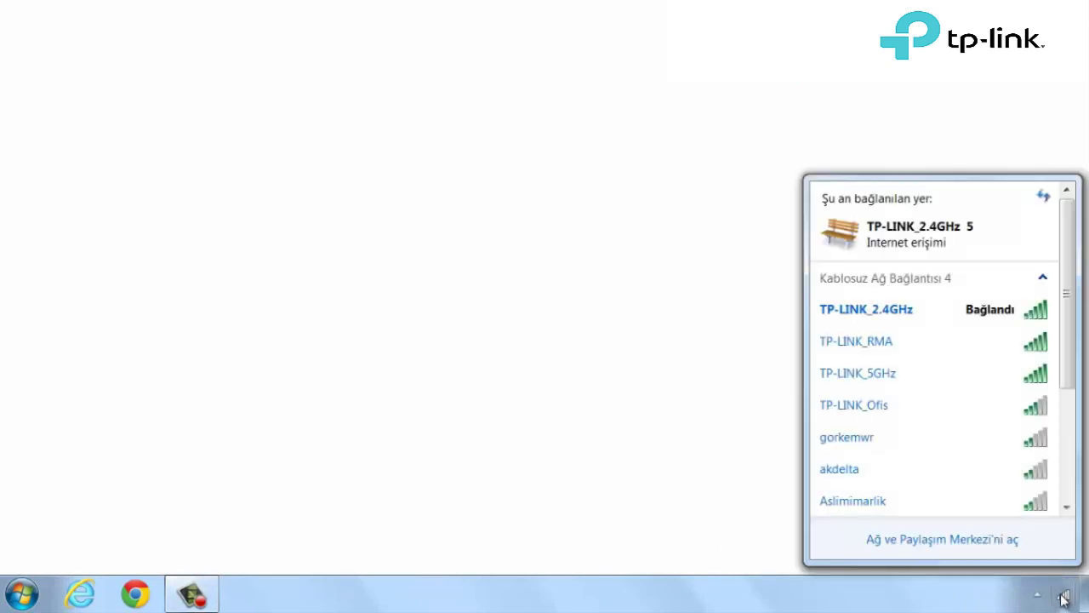
mouse_move(953, 325)
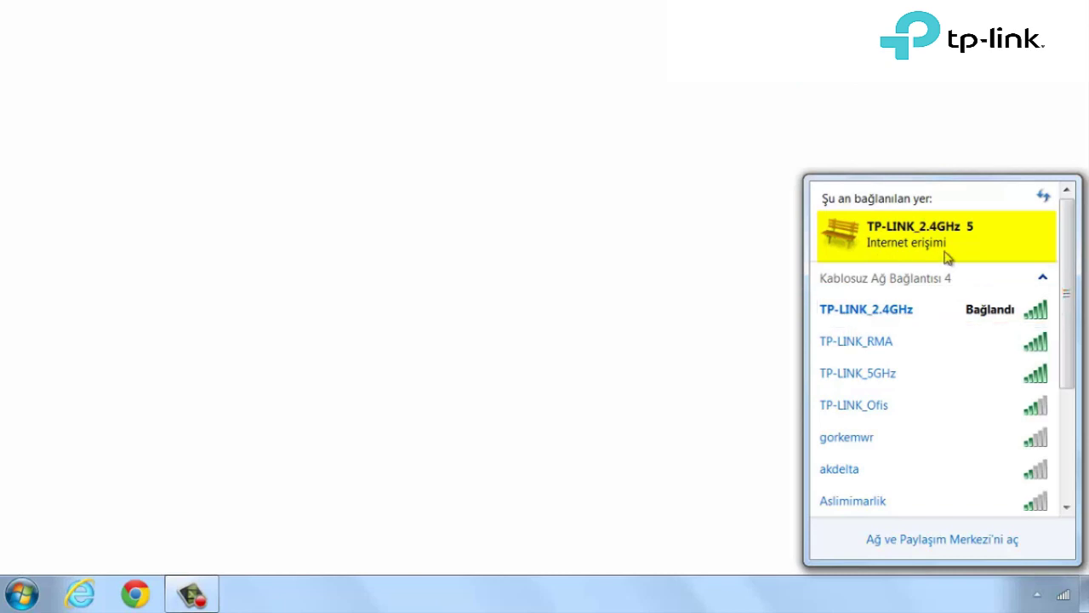
left_click(868, 376)
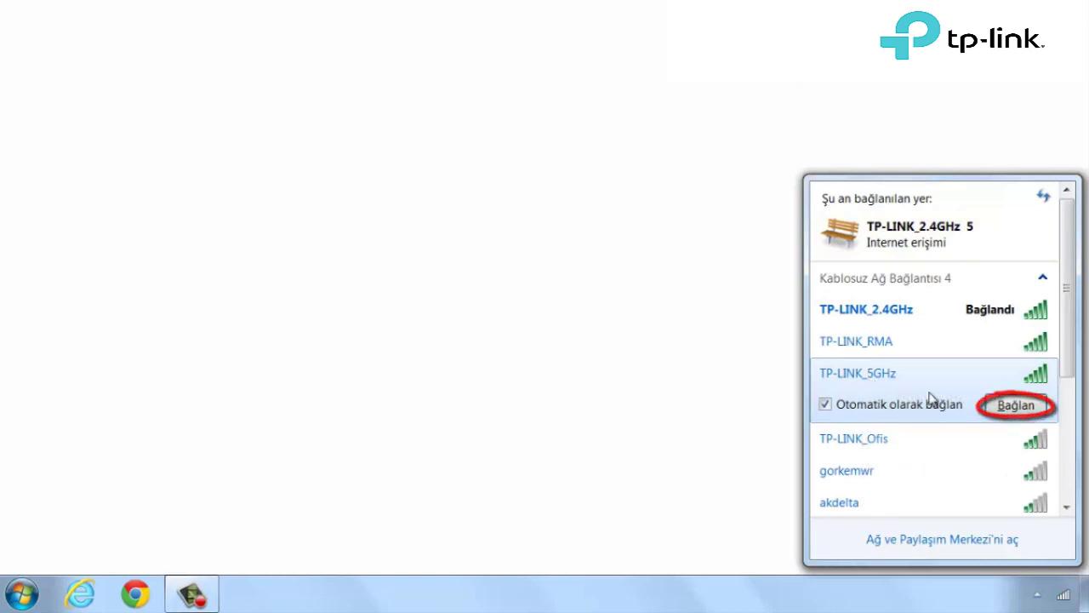
Step: Connect to TP-LINK_5GHz using the network's security key
left_click(1015, 406)
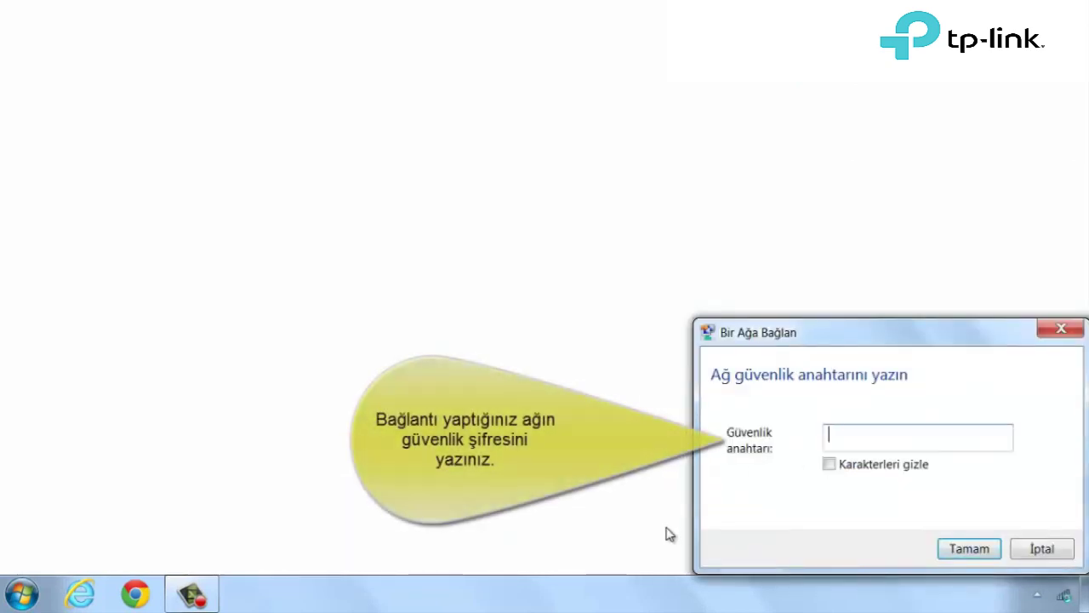
type("123456789")
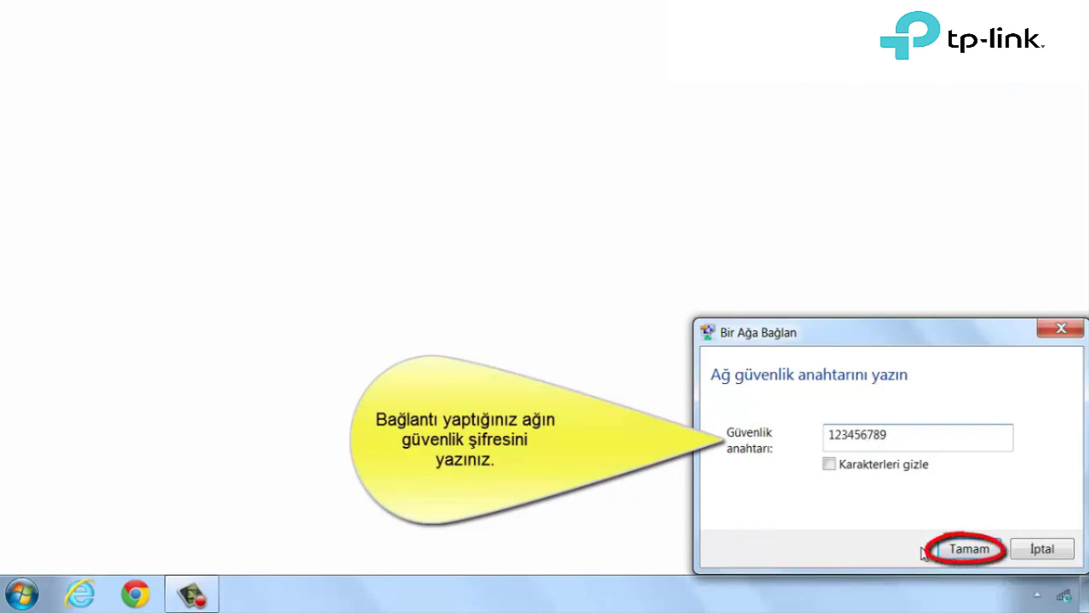
left_click(968, 549)
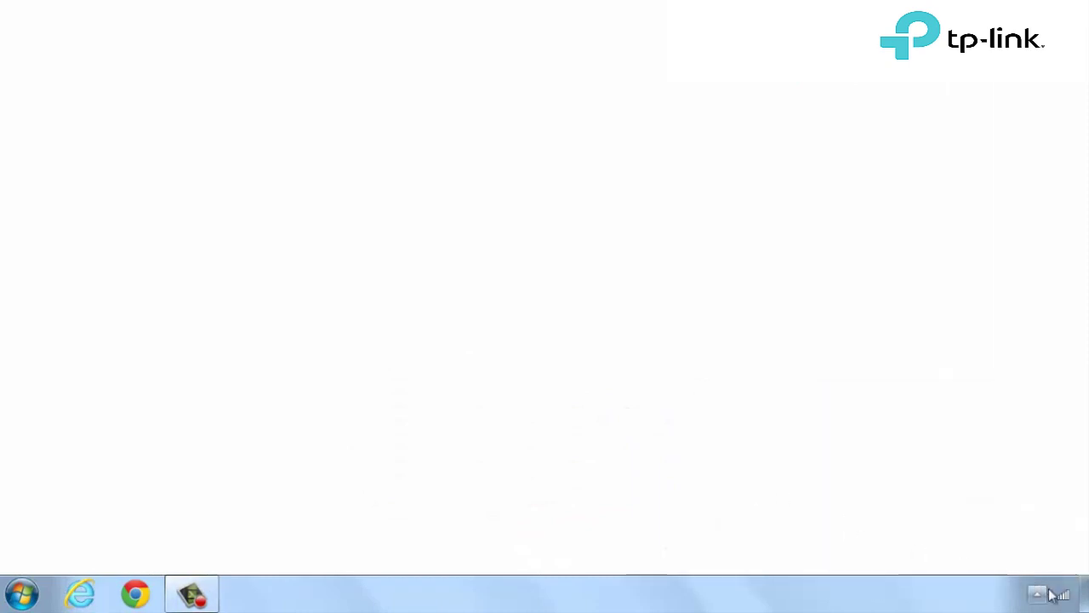
Step: Check the wireless list shows TP-LINK_5GHz connected with internet access, then close it
mouse_move(1066, 600)
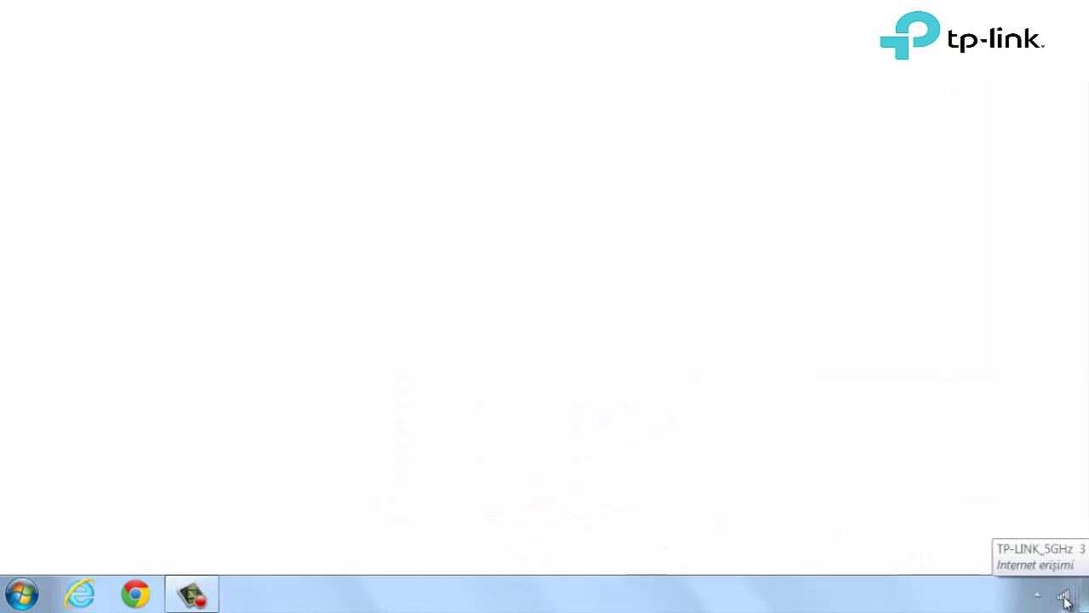
left_click(1066, 600)
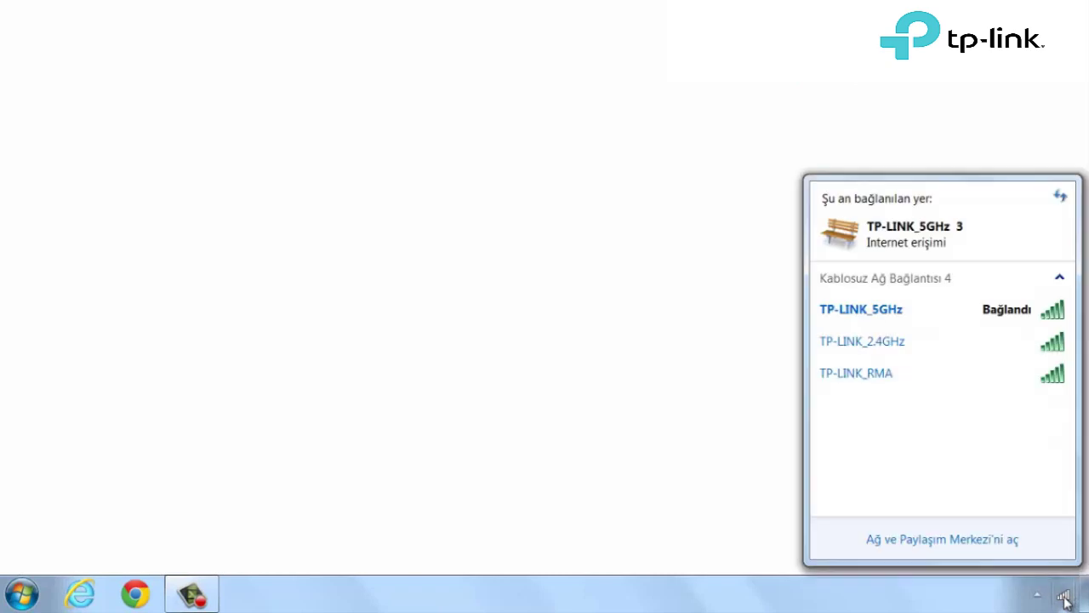
mouse_move(904, 316)
left_click(749, 470)
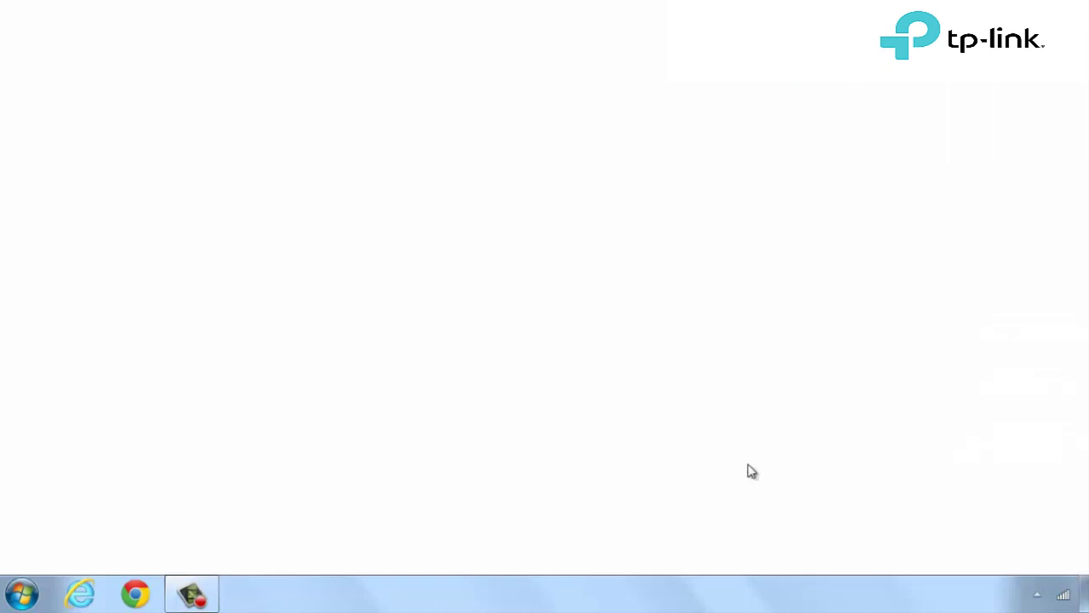